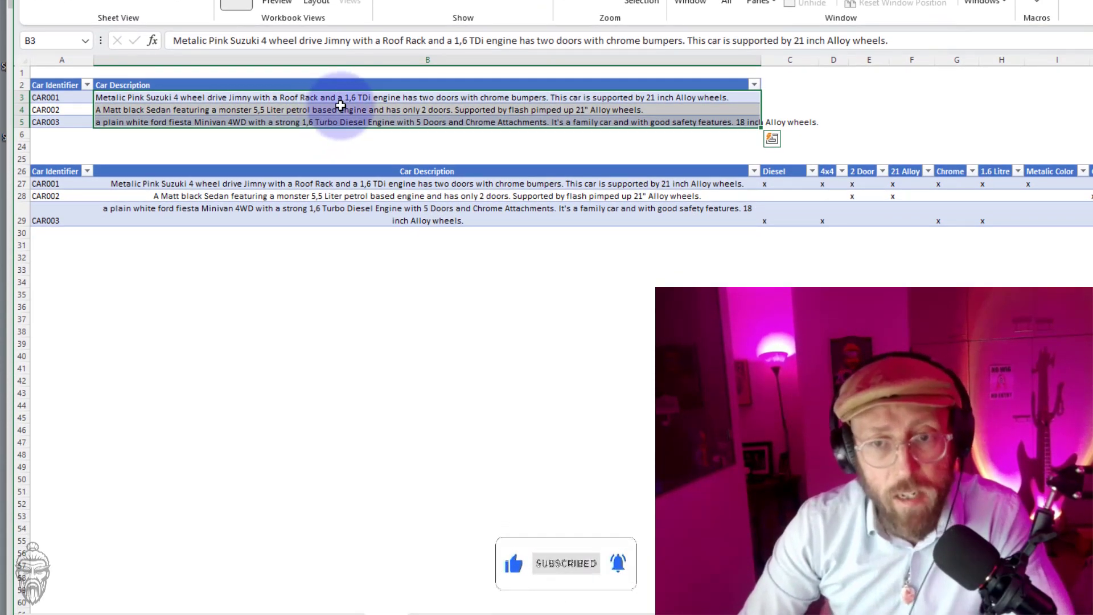
# - Examine the car descriptions and the x-marked feature columns in the example result table on Sheet1
pyautogui.moveTo(351, 172); pyautogui.dragTo(351, 195)
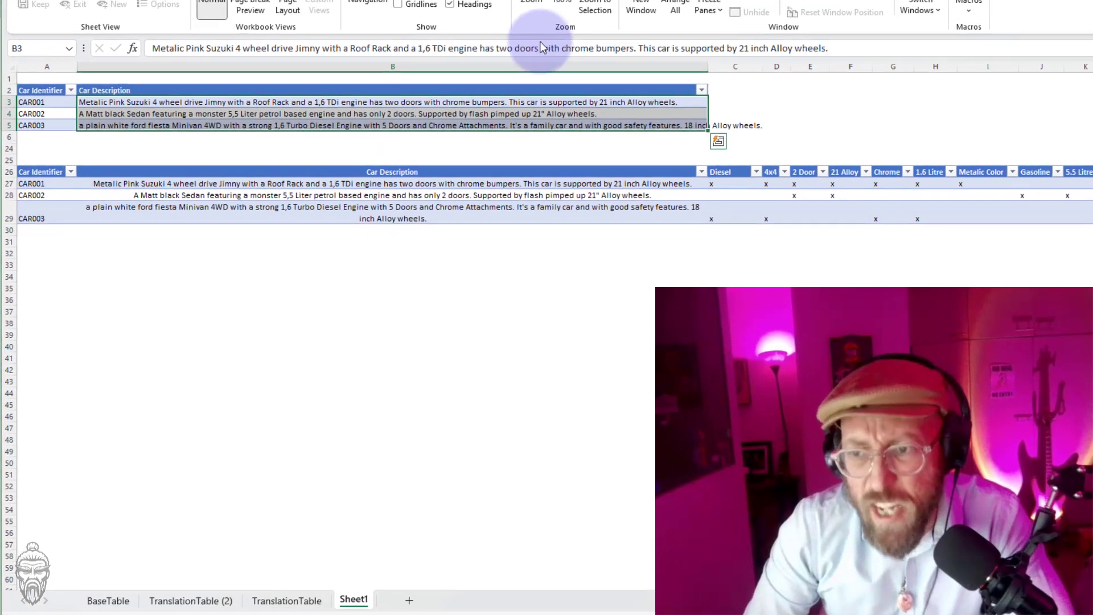
pyautogui.moveTo(685, 171)
pyautogui.mouseDown()
pyautogui.moveTo(1085, 207)
pyautogui.moveTo(1085, 239)
pyautogui.mouseUp()
pyautogui.click(455, 318)
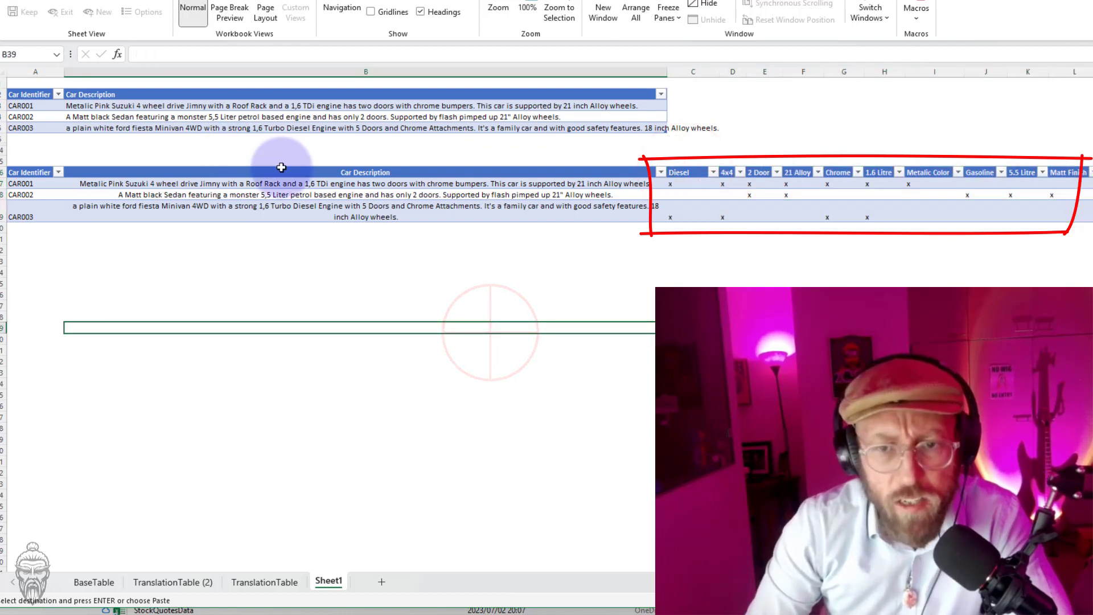
pyautogui.moveTo(286, 181); pyautogui.dragTo(611, 213)
pyautogui.click(895, 213)
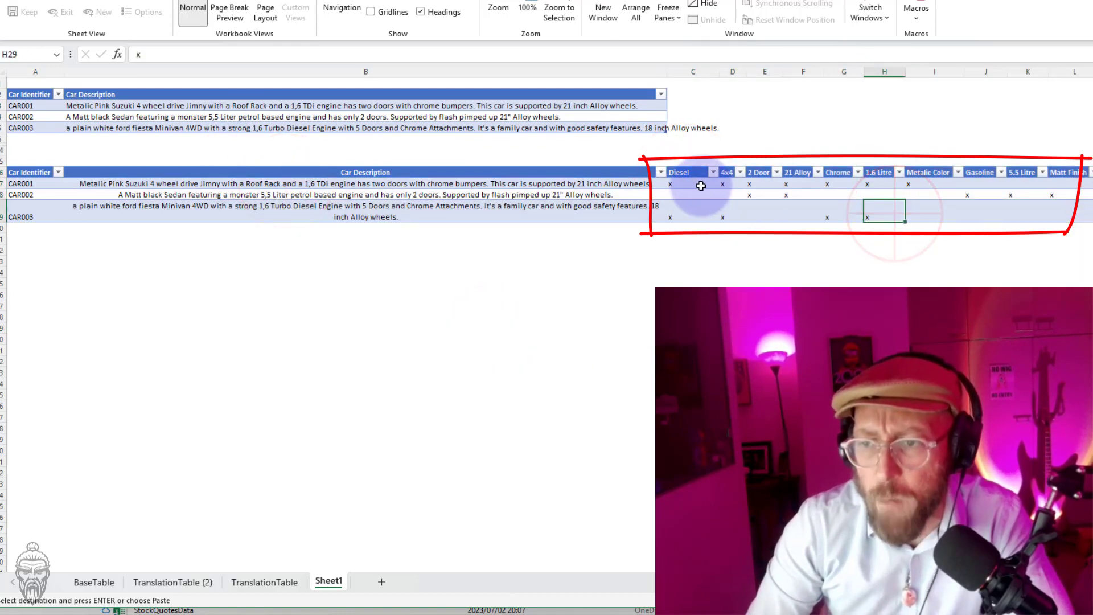
pyautogui.moveTo(701, 185); pyautogui.dragTo(700, 218)
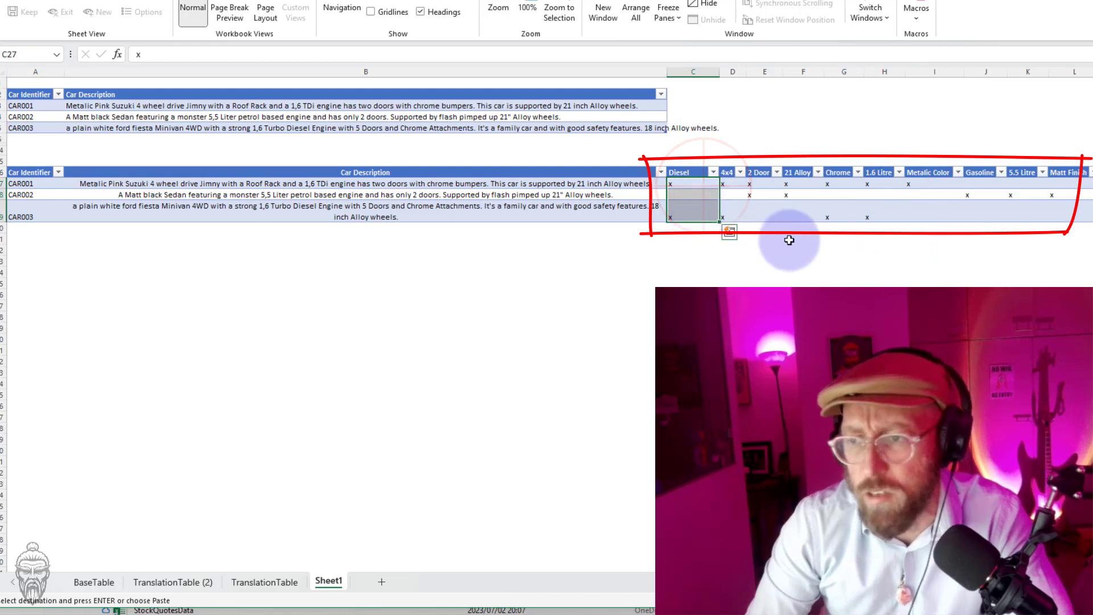
pyautogui.click(789, 239)
pyautogui.moveTo(836, 185); pyautogui.dragTo(843, 216)
pyautogui.click(1016, 217)
pyautogui.moveTo(928, 183); pyautogui.dragTo(930, 216)
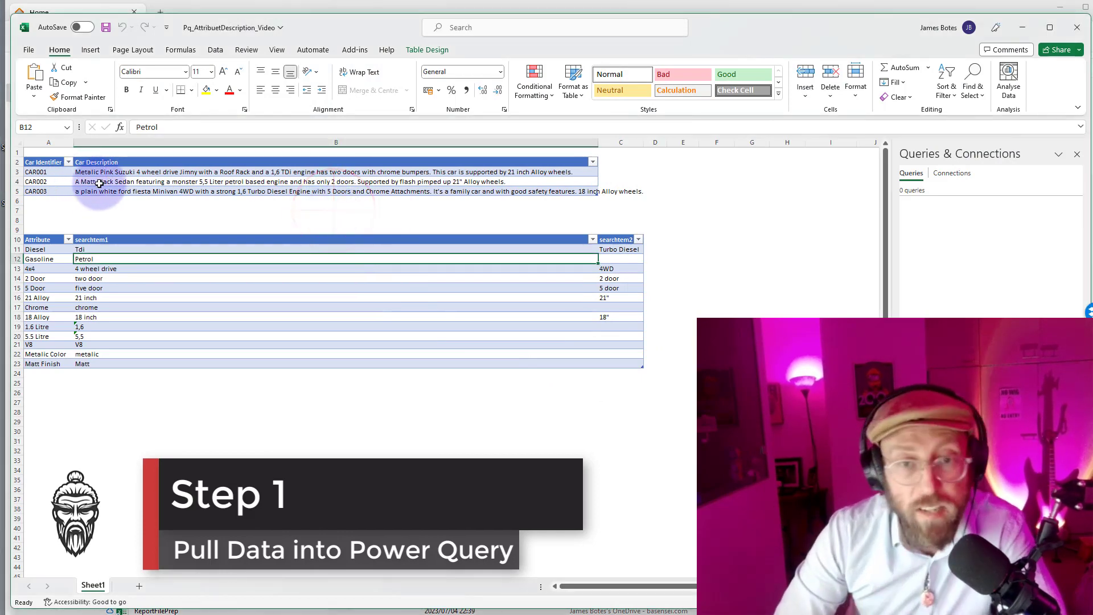
# - Examine the identifiers and descriptions of the three cars in the source car table
pyautogui.click(91, 202)
pyautogui.click(49, 164)
pyautogui.hotkey('ctrl', 'a')
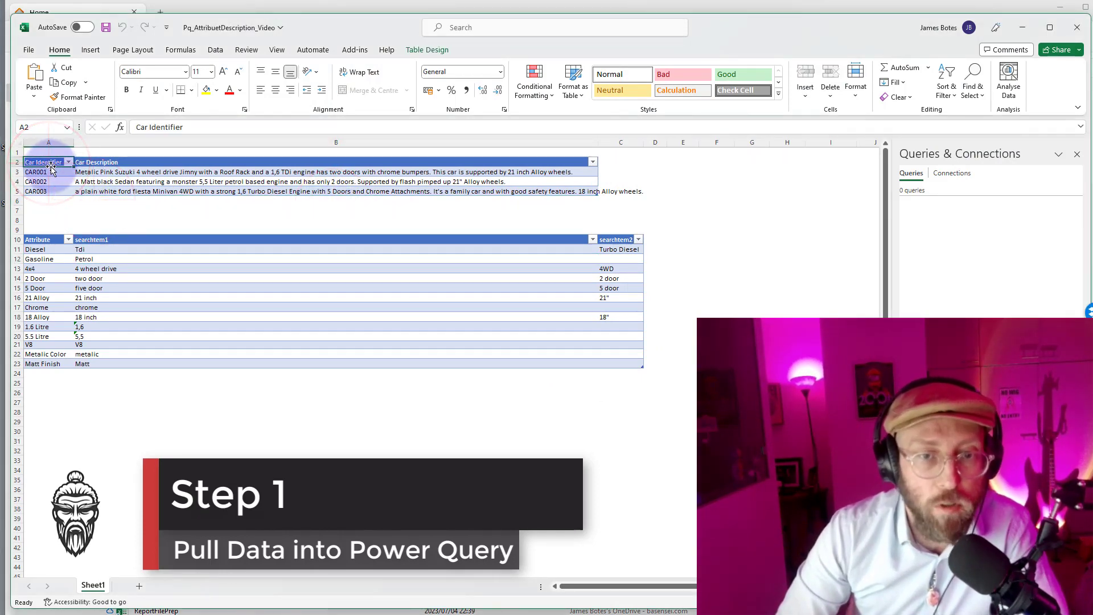
pyautogui.click(51, 171)
pyautogui.moveTo(86, 172); pyautogui.dragTo(131, 197)
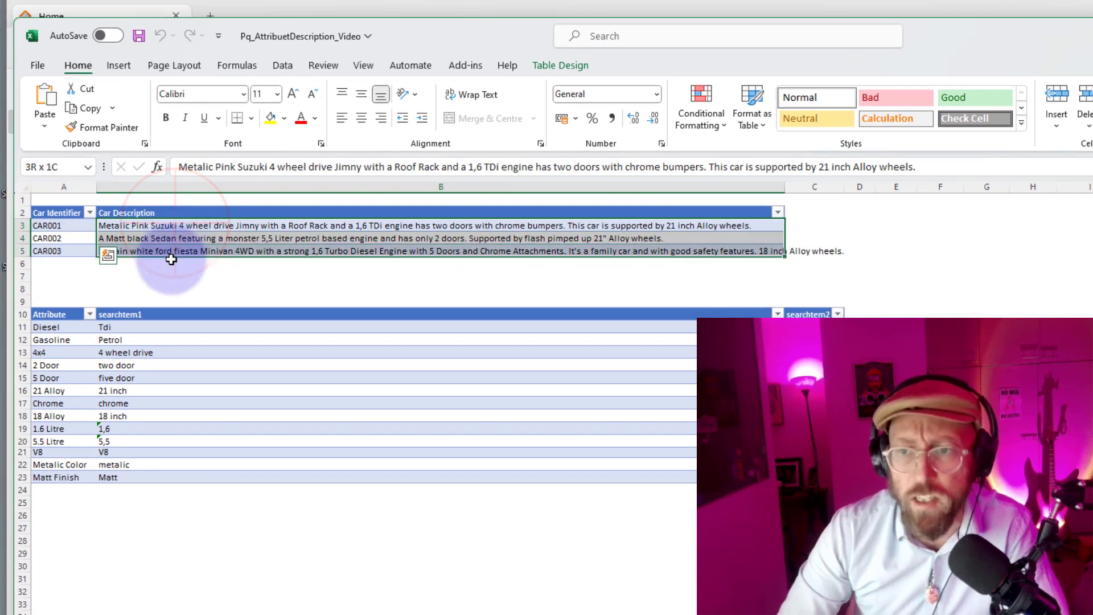
pyautogui.moveTo(171, 252)
pyautogui.mouseDown()
pyautogui.moveTo(178, 230)
pyautogui.moveTo(166, 249)
pyautogui.mouseUp()
pyautogui.click(204, 290)
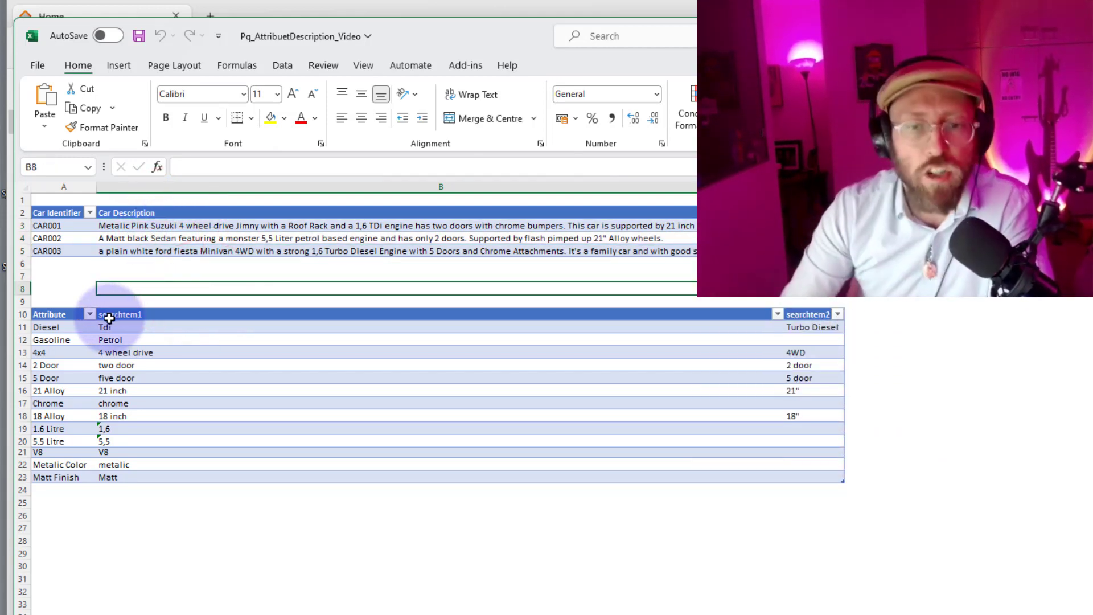
# - Review the attribute table, comparing each attribute with its terms in the searchtem1 and searchtem2 columns
pyautogui.moveTo(68, 325); pyautogui.dragTo(56, 473)
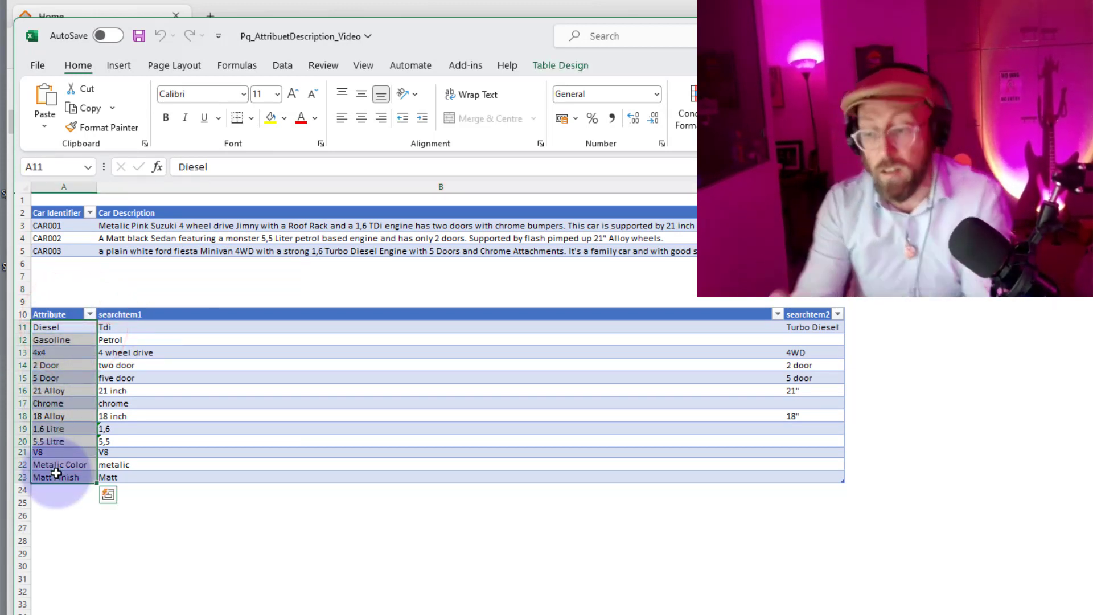
pyautogui.click(524, 389)
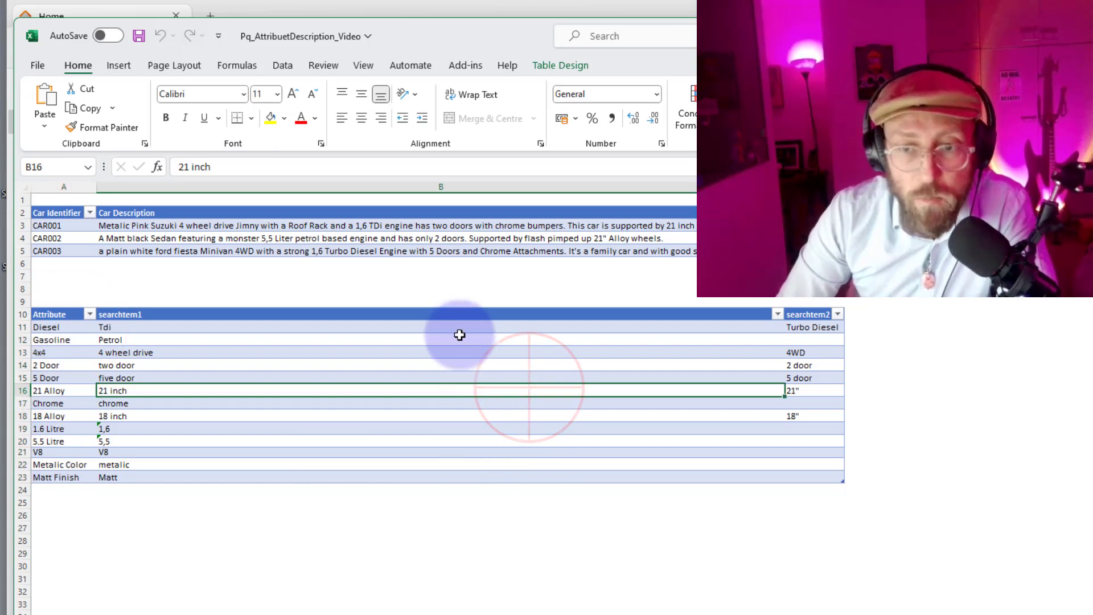
pyautogui.moveTo(460, 336); pyautogui.dragTo(459, 374)
pyautogui.click(458, 374)
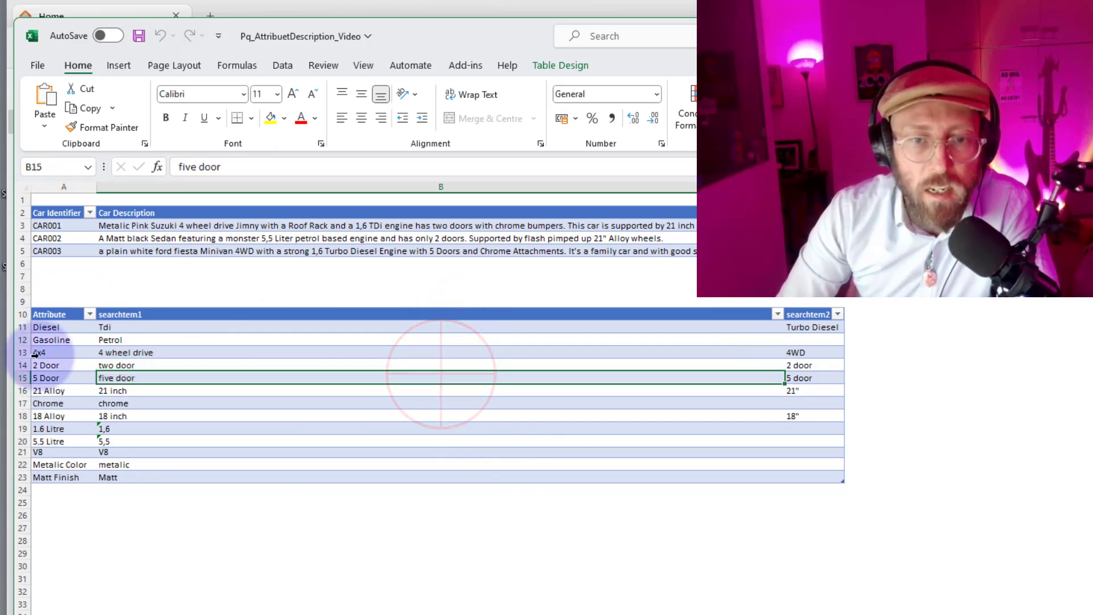
pyautogui.click(55, 328)
pyautogui.click(141, 322)
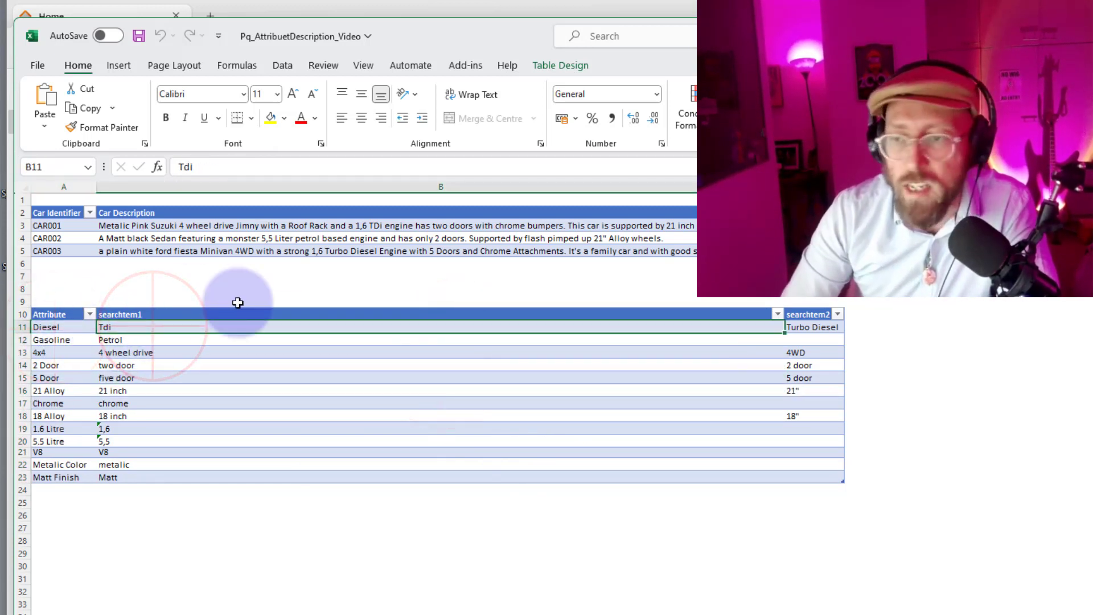
pyautogui.click(805, 324)
pyautogui.click(283, 332)
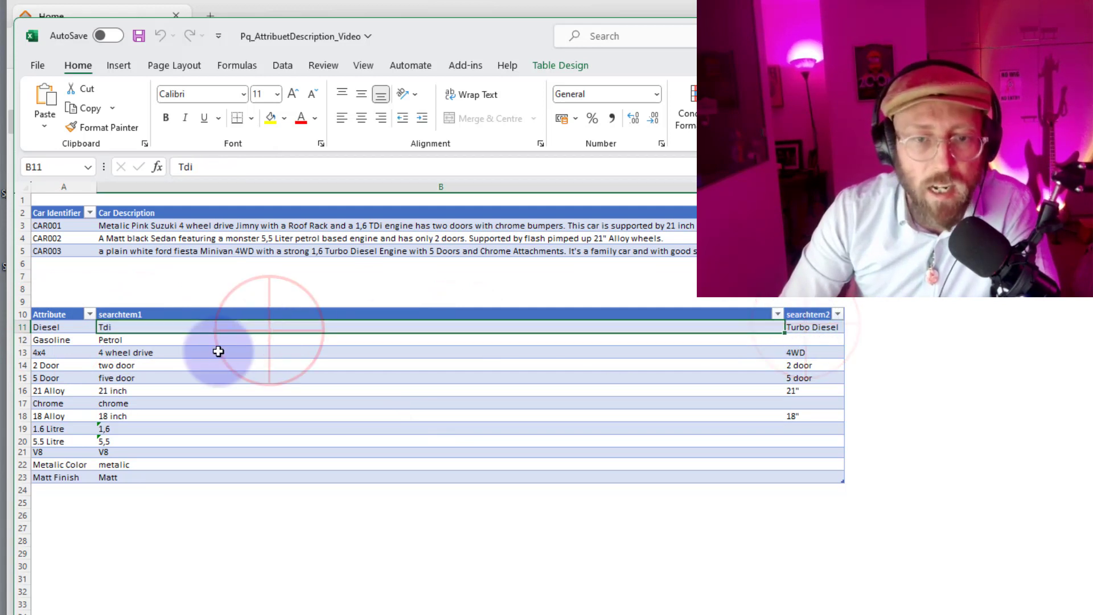
pyautogui.click(134, 339)
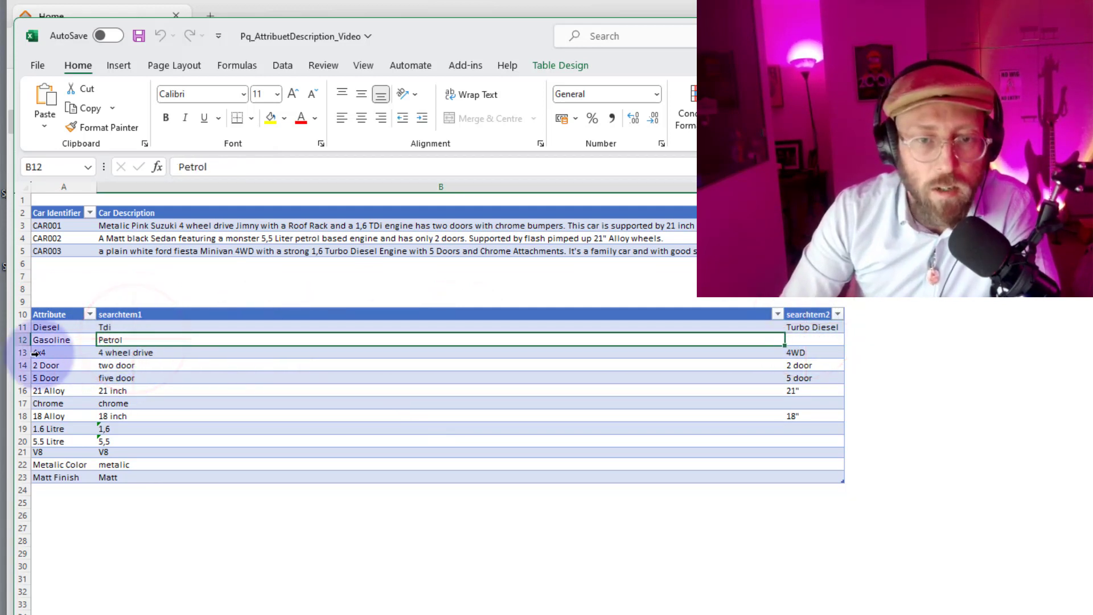
pyautogui.click(62, 353)
pyautogui.click(147, 355)
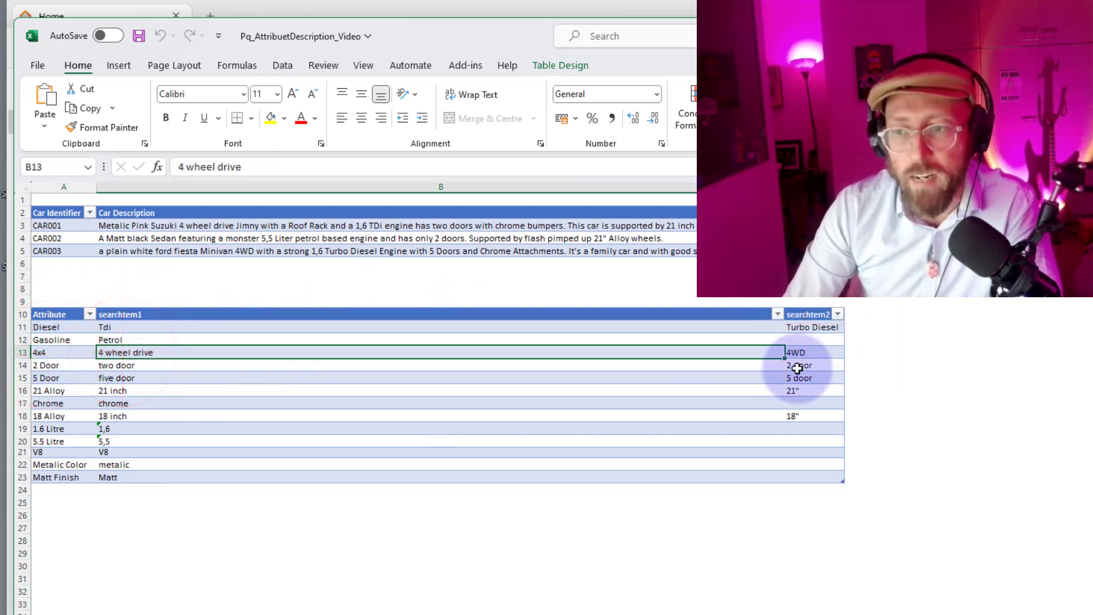
pyautogui.click(815, 352)
pyautogui.click(293, 330)
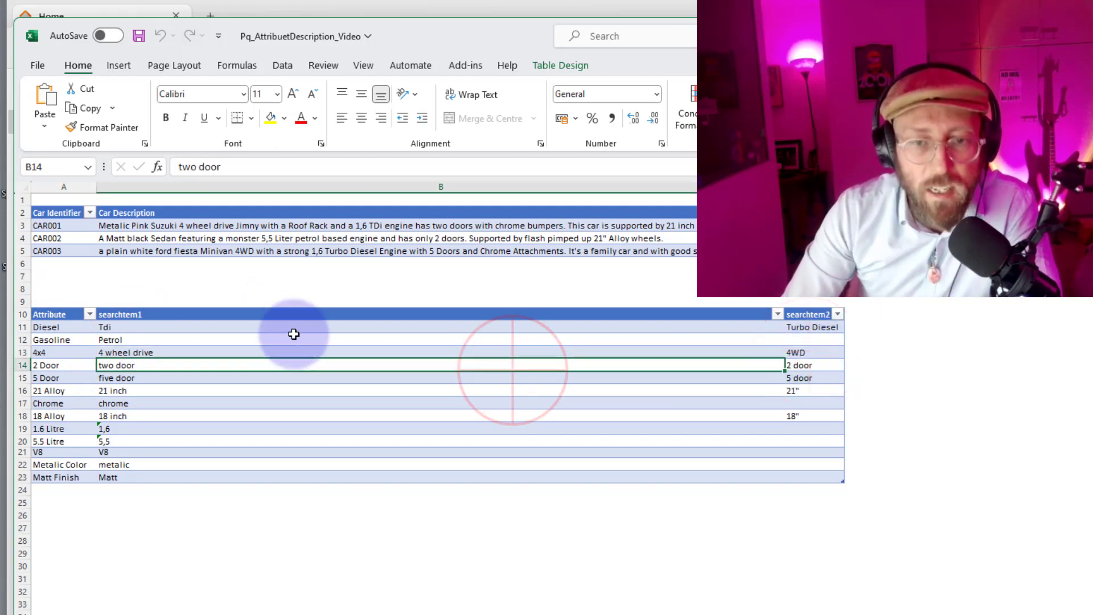
pyautogui.moveTo(288, 325); pyautogui.dragTo(797, 477)
pyautogui.moveTo(69, 326); pyautogui.dragTo(54, 477)
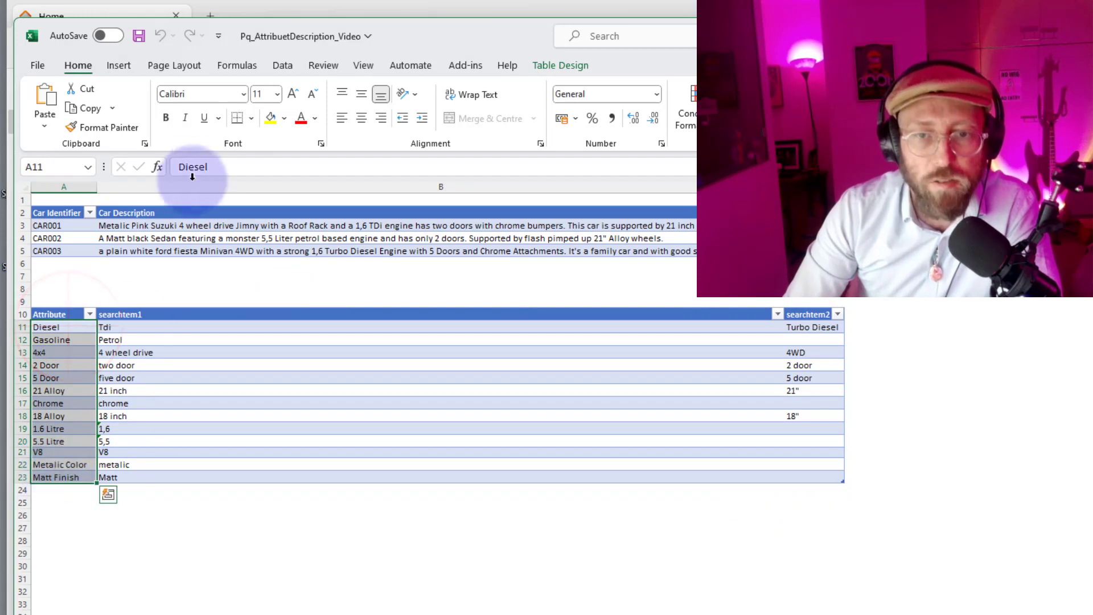
# - Bring the car identifier and description table into the Power Query Editor as a new query
pyautogui.moveTo(196, 225); pyautogui.dragTo(201, 259)
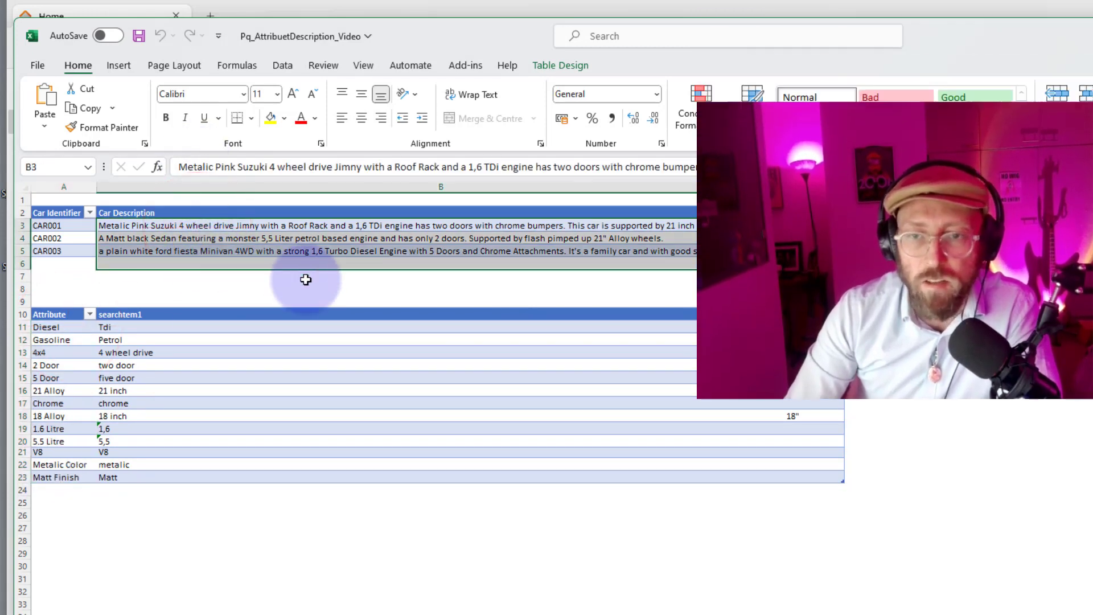
pyautogui.click(431, 286)
pyautogui.click(415, 227)
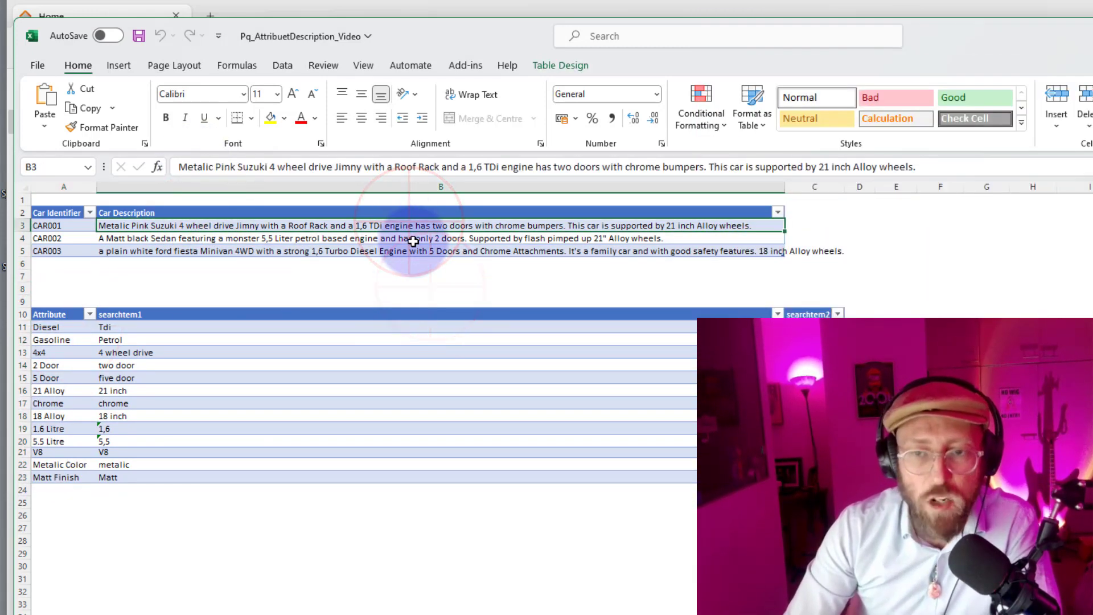
pyautogui.click(413, 239)
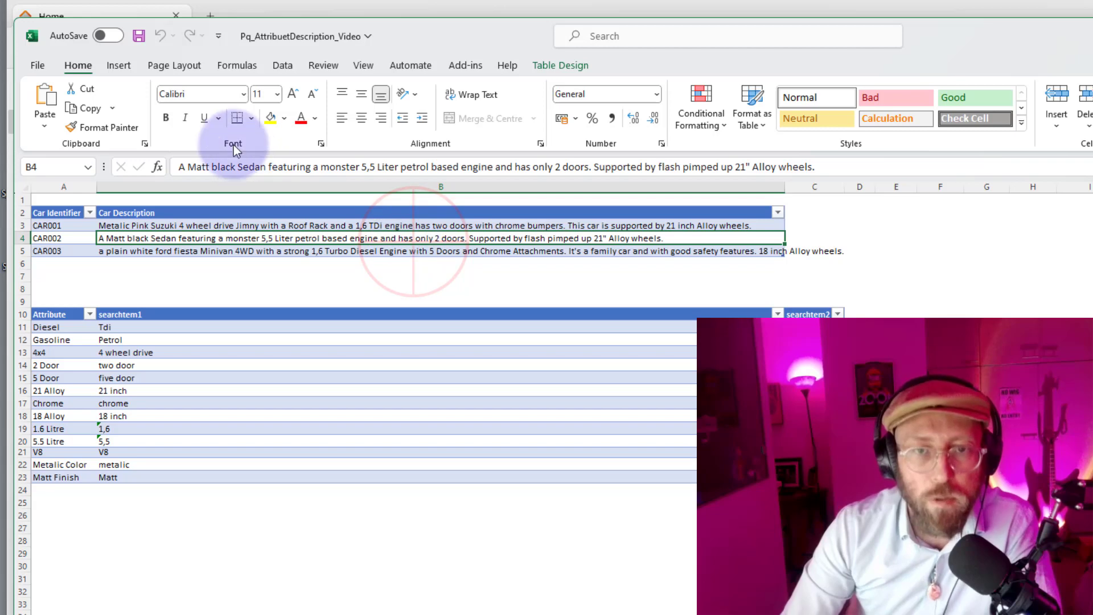
pyautogui.click(280, 67)
pyautogui.click(95, 127)
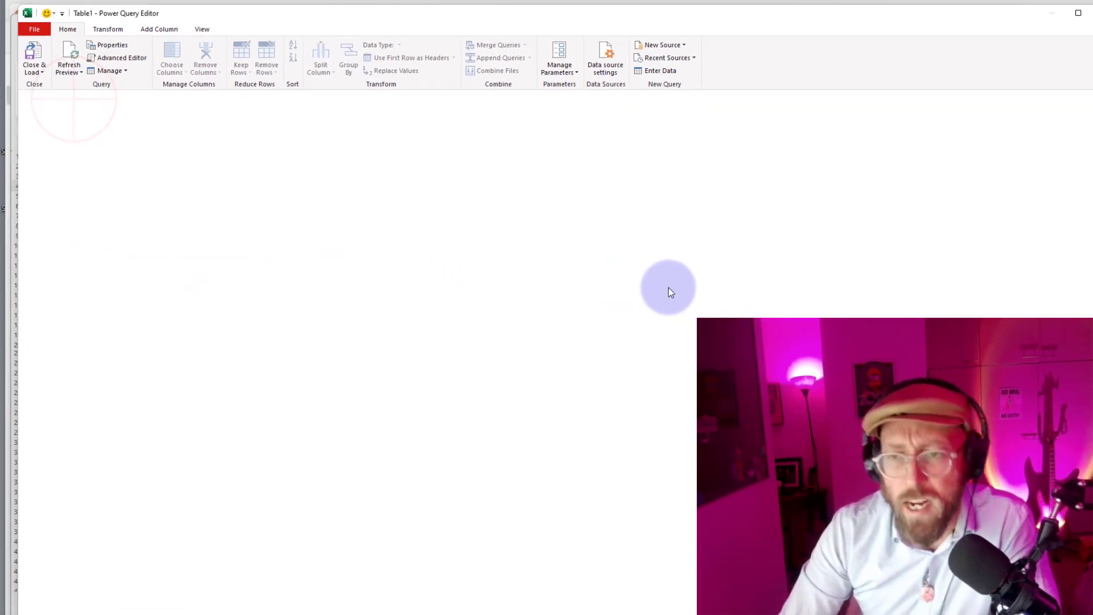
# - Rename the car description query as BaseTable
pyautogui.doubleClick(999, 150)
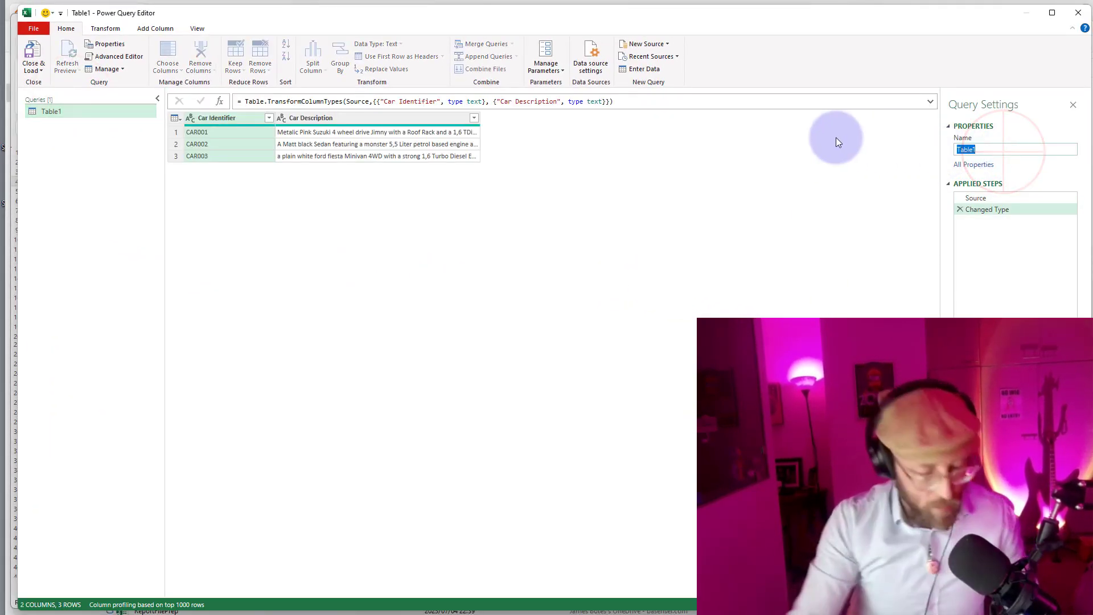
pyautogui.write('BaseTable')
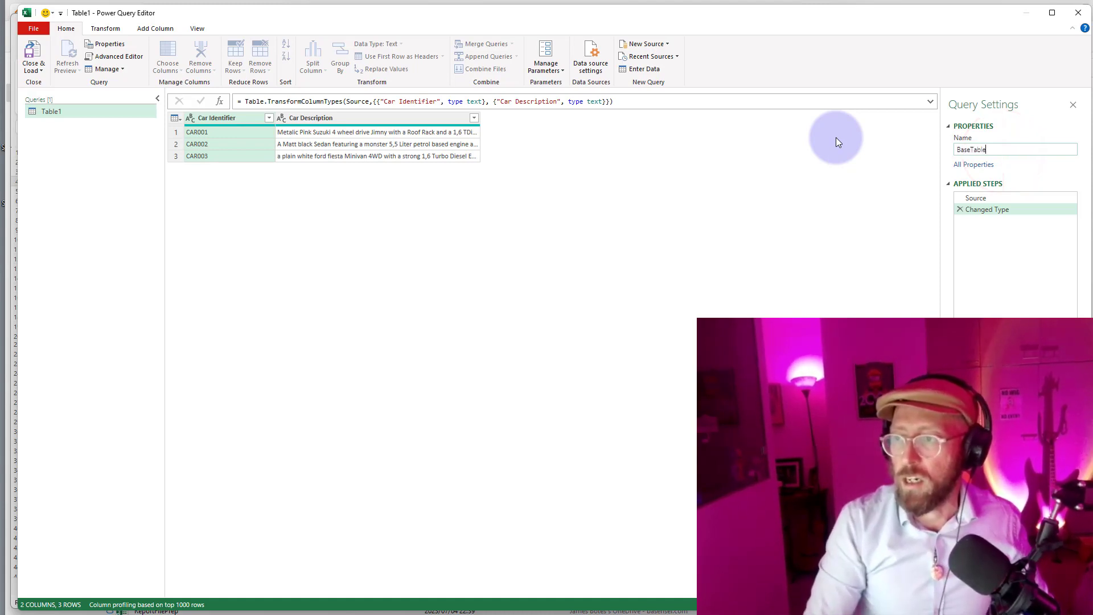
pyautogui.press('Return')
pyautogui.click(704, 215)
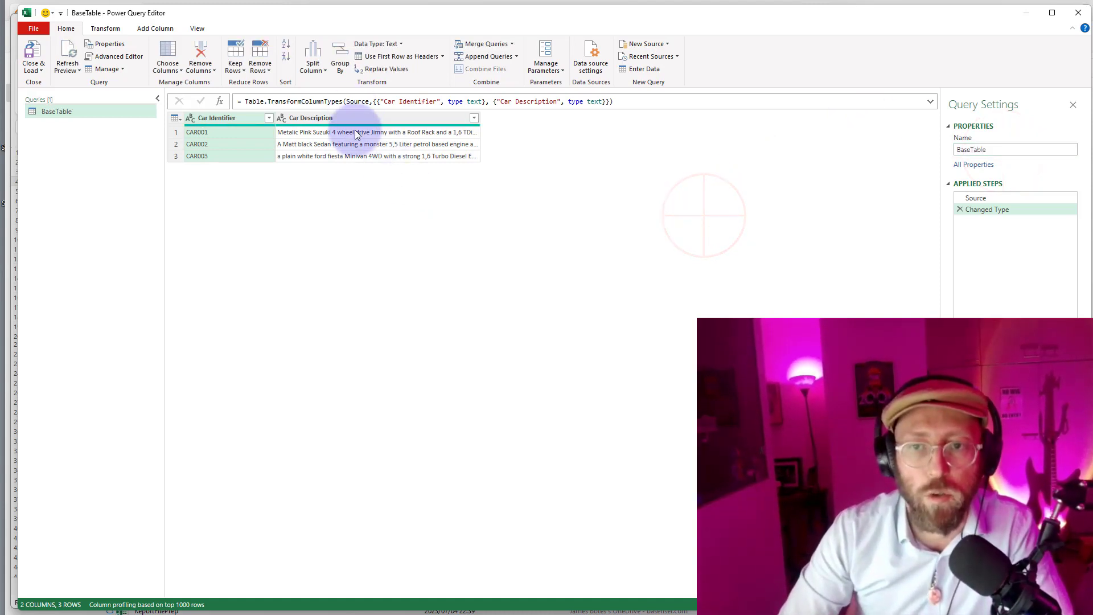
# - Close the Power Query Editor and load BaseTable as a connection only
pyautogui.click(42, 71)
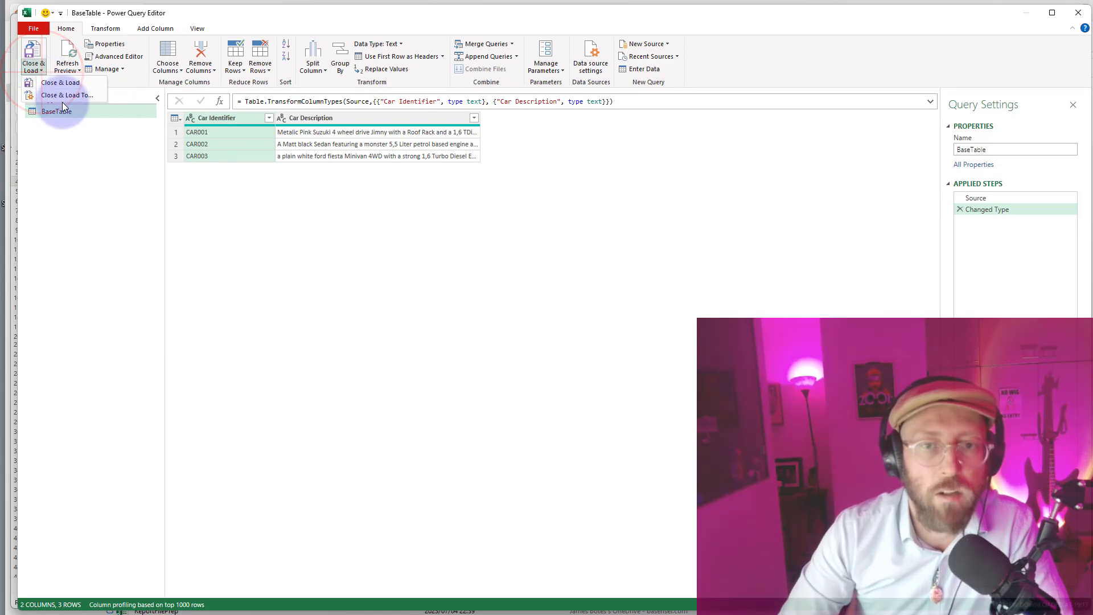
pyautogui.click(64, 99)
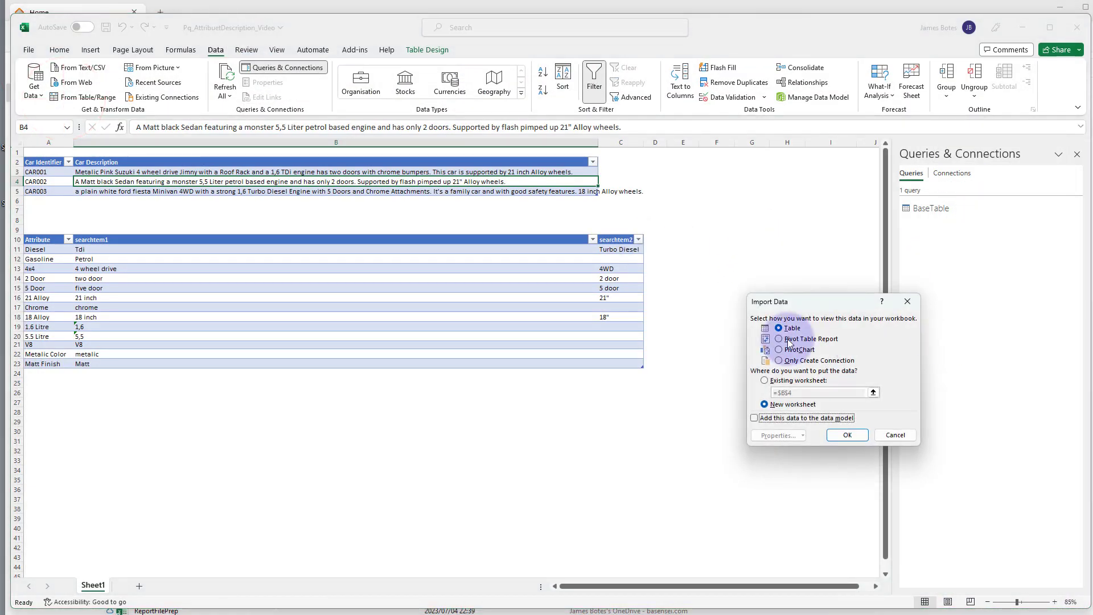
pyautogui.click(815, 360)
pyautogui.click(844, 437)
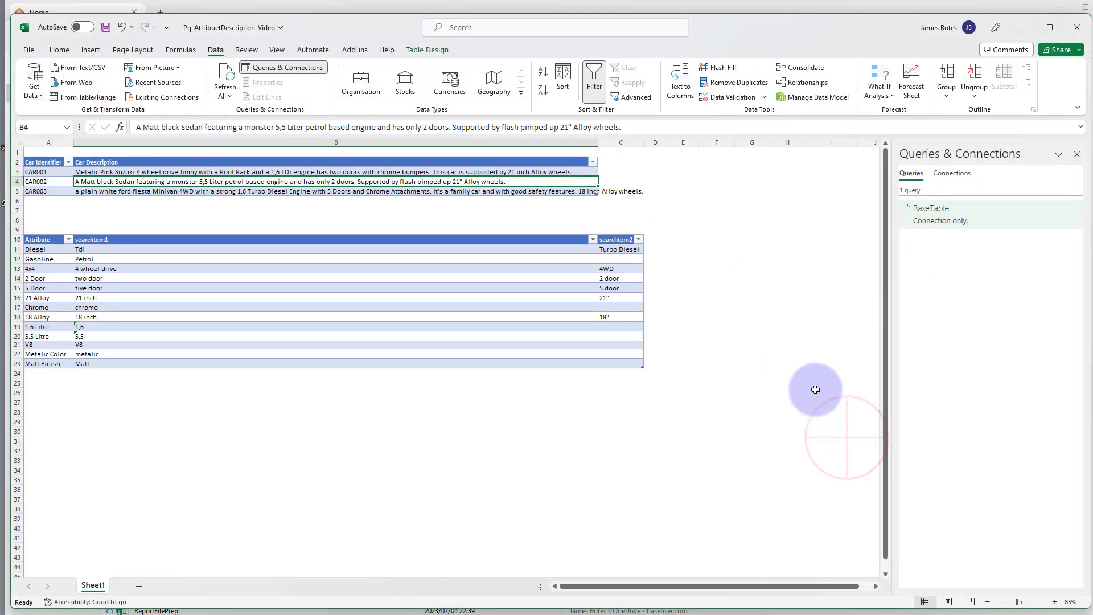
# - Bring the attribute and search-term table into the Power Query Editor as a new query
pyautogui.click(60, 50)
pyautogui.click(356, 295)
pyautogui.click(324, 259)
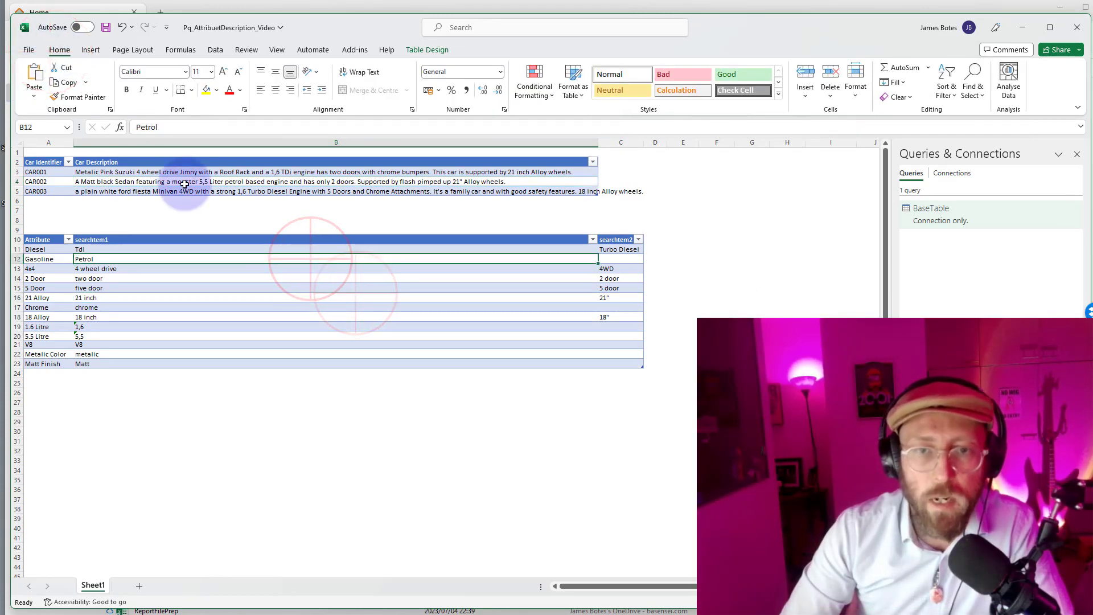
pyautogui.click(216, 50)
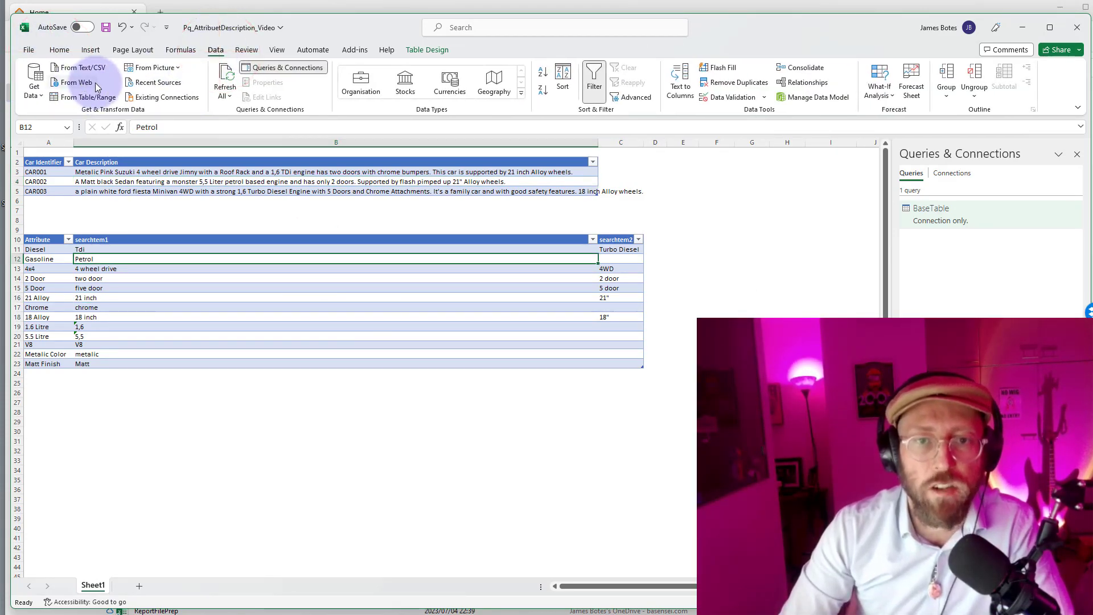
pyautogui.click(97, 97)
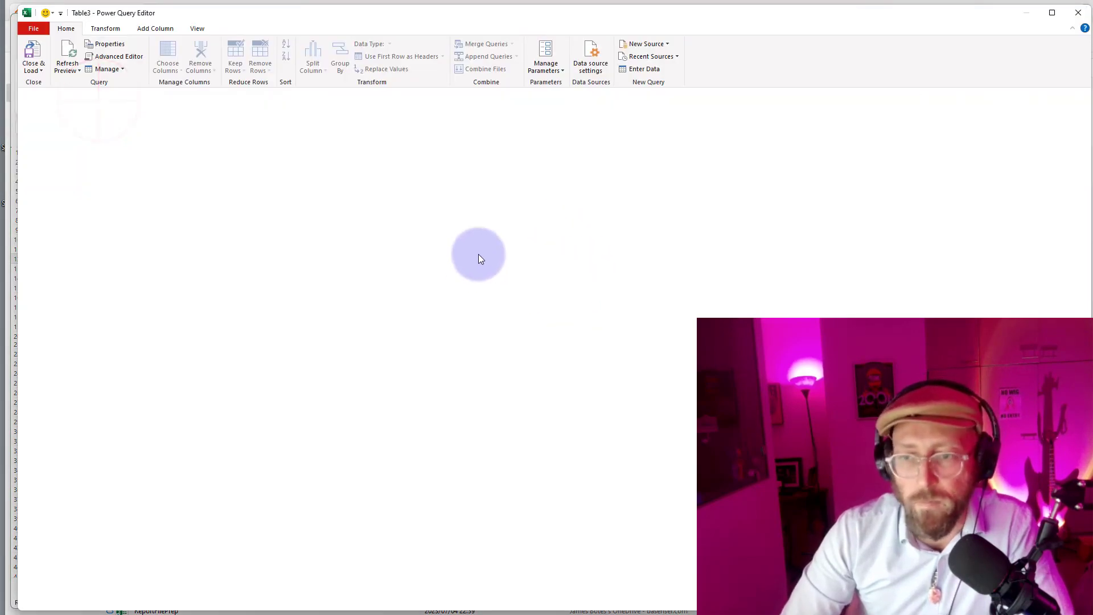
# - Rename the attribute and search-term query as FeatureTable
pyautogui.doubleClick(1015, 149)
pyautogui.write('FeatureT')
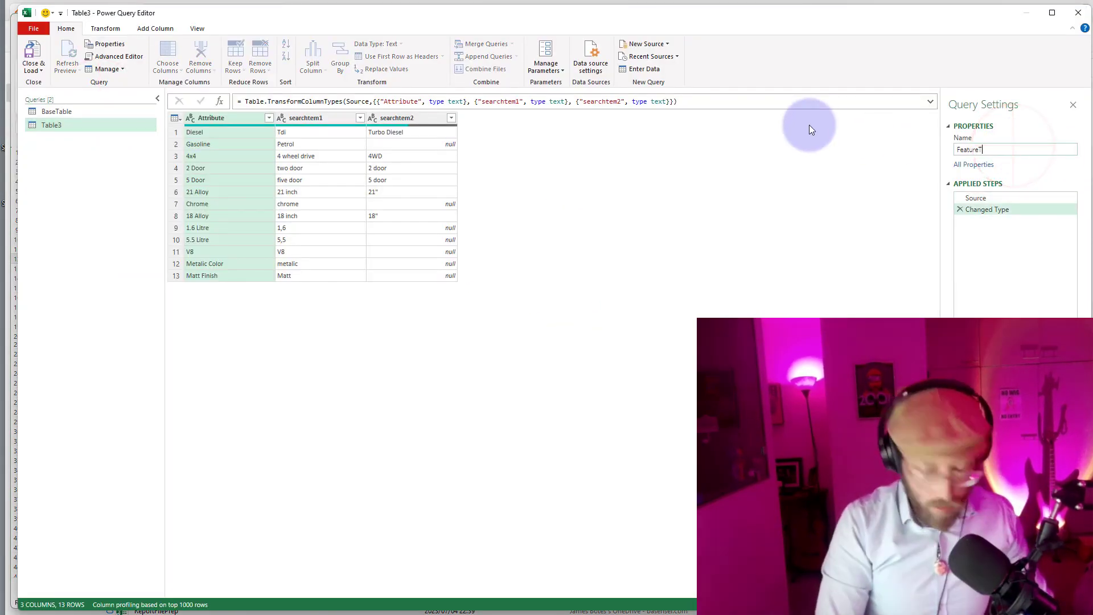
pyautogui.write('able')
pyautogui.click(672, 194)
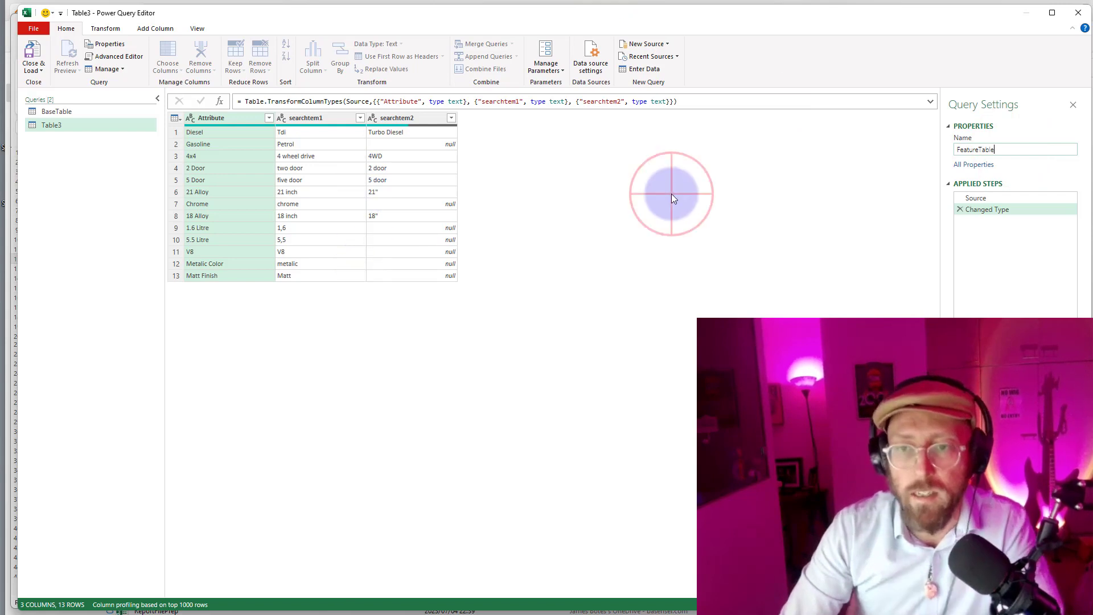
pyautogui.click(584, 204)
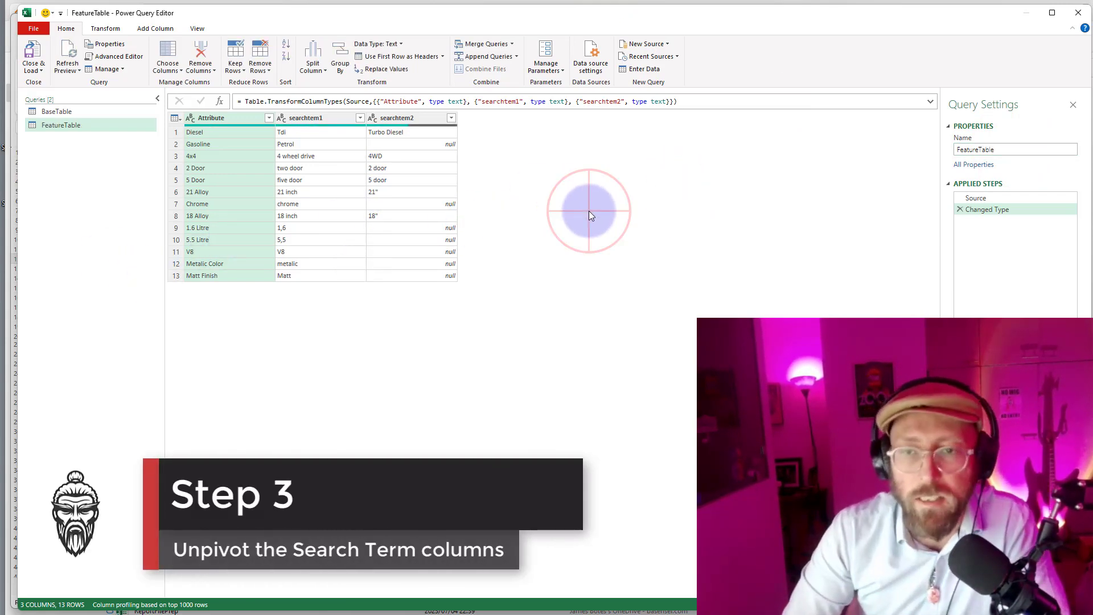
# - Unpivot the searchtem1 and searchtem2 columns of FeatureTable
pyautogui.click(426, 155)
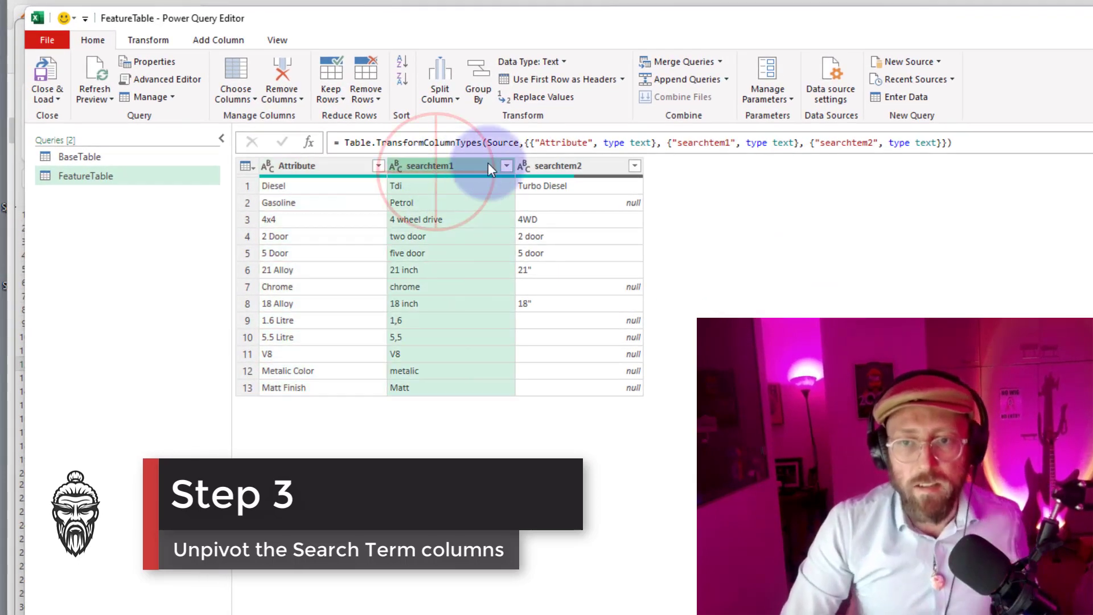
pyautogui.keyDown('shift'); pyautogui.click(527, 157); pyautogui.keyUp('shift')
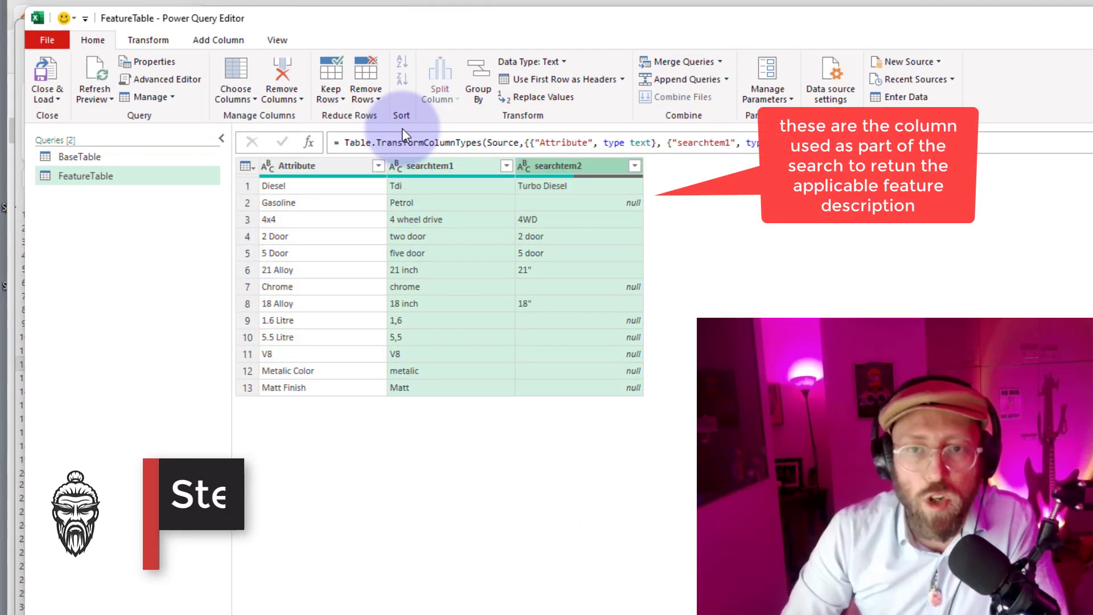
pyautogui.click(161, 43)
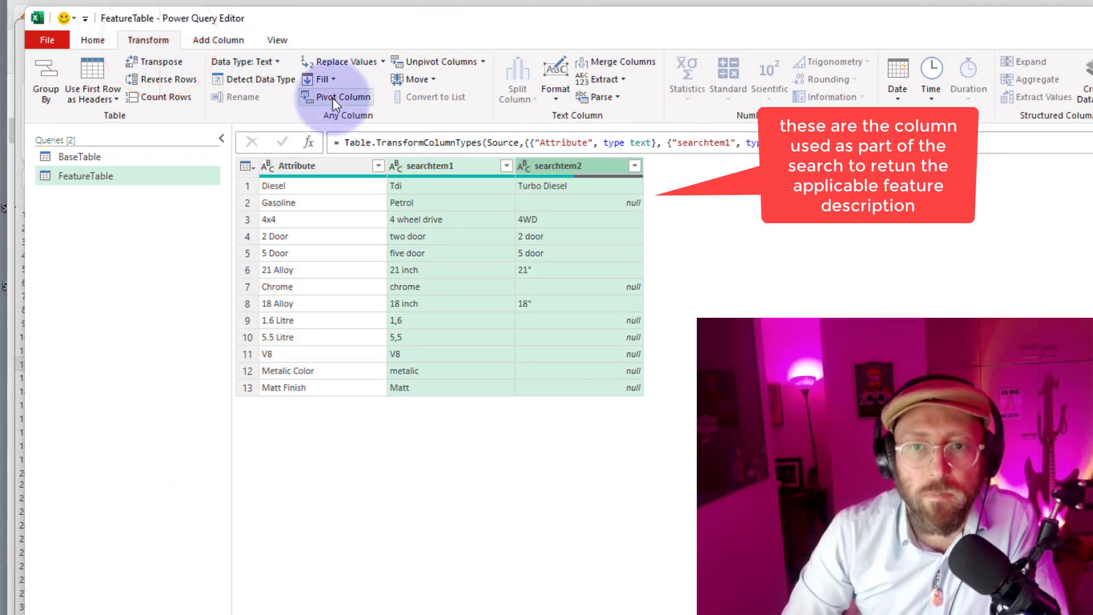
pyautogui.click(421, 62)
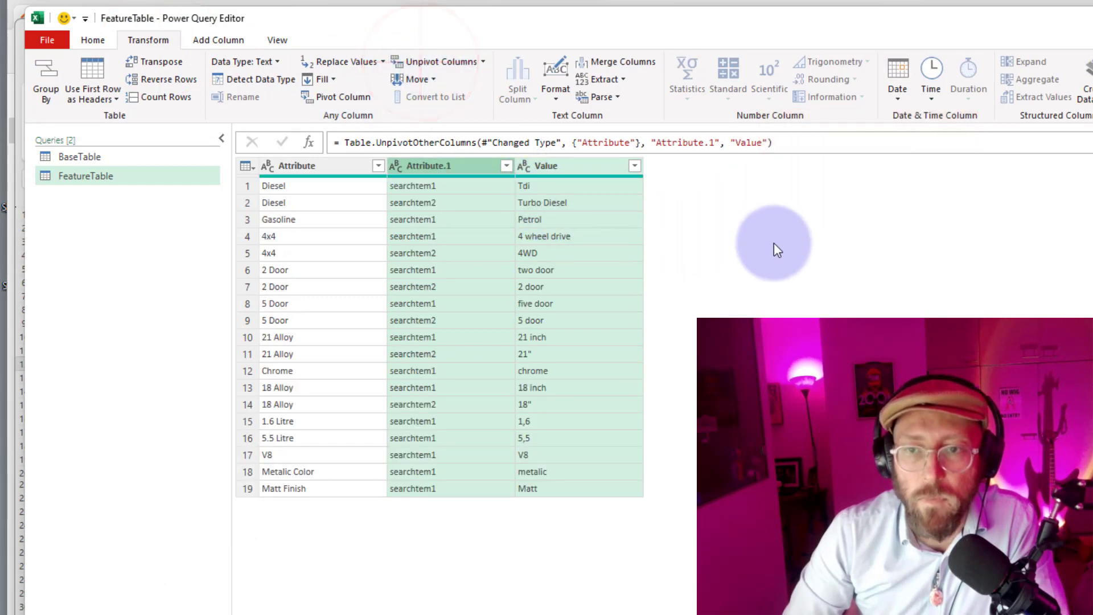
pyautogui.click(792, 246)
# - Sort the unpivoted rows by Attribute in ascending order, and delete that sort step
pyautogui.click(377, 167)
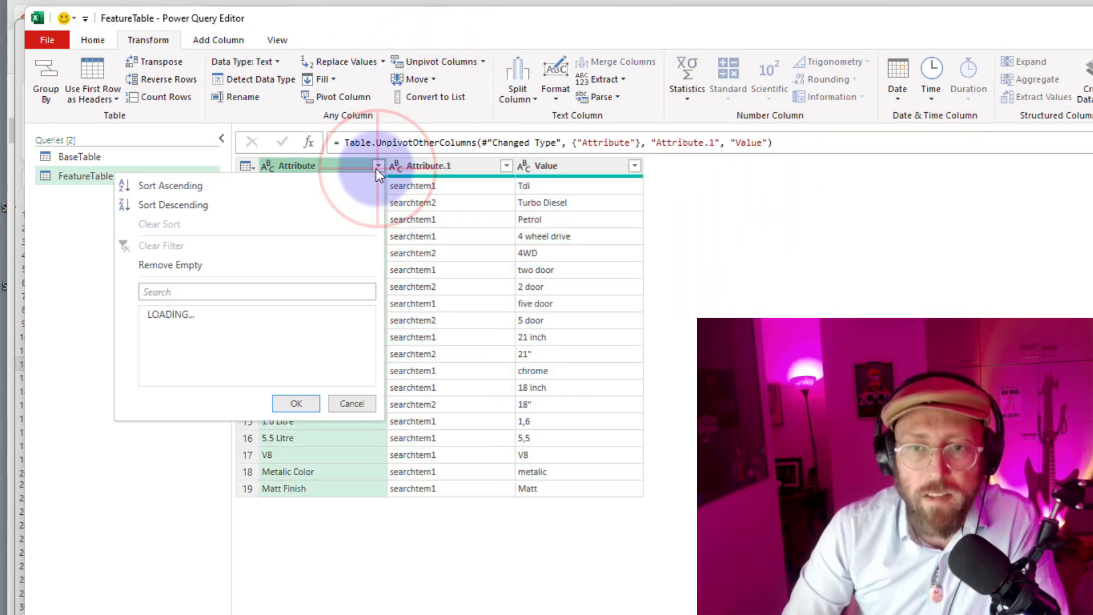
pyautogui.click(361, 186)
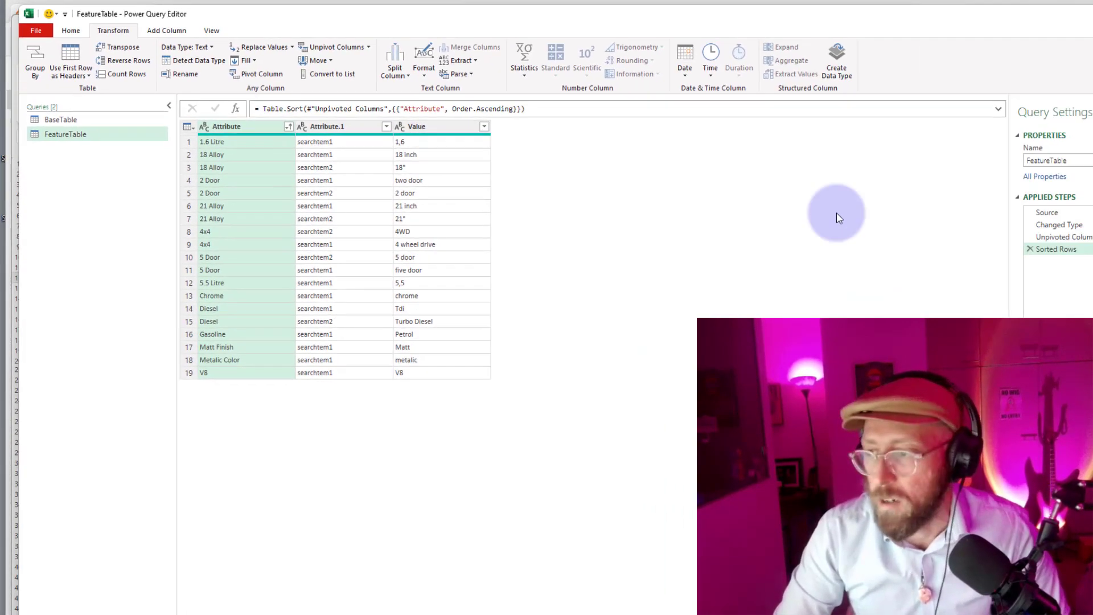
pyautogui.click(991, 240)
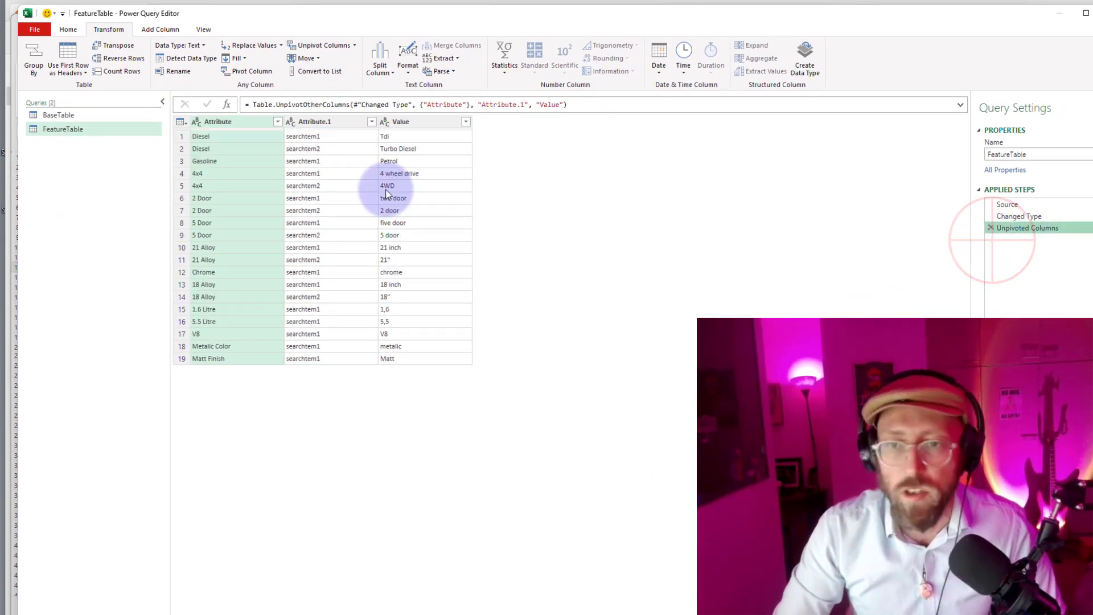
# - Remove the Attribute.1 column from FeatureTable
pyautogui.rightClick(317, 121)
pyautogui.click(357, 144)
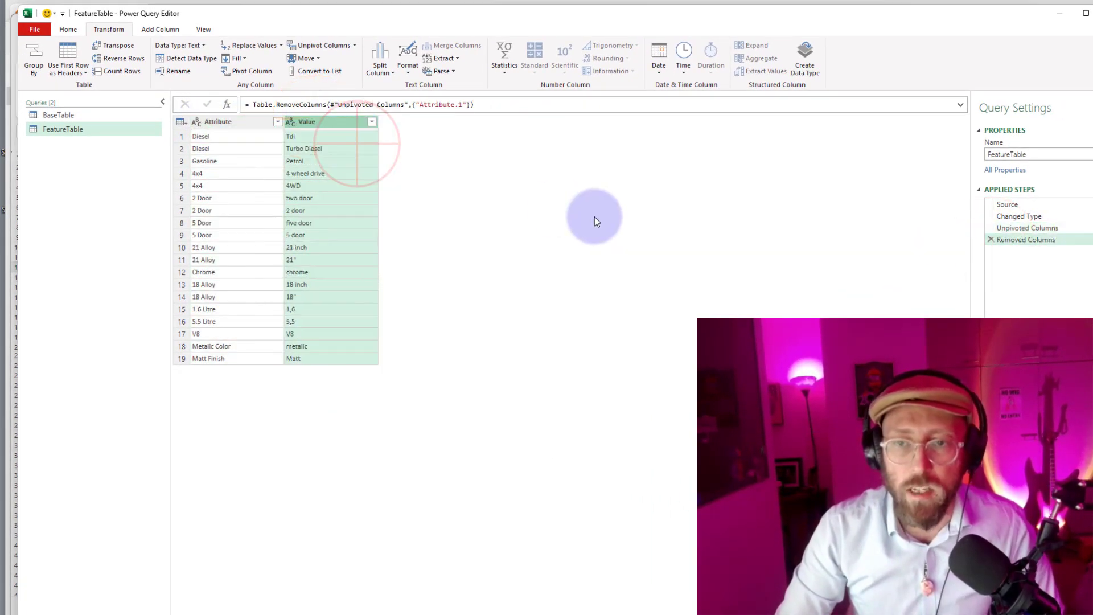
pyautogui.click(242, 123)
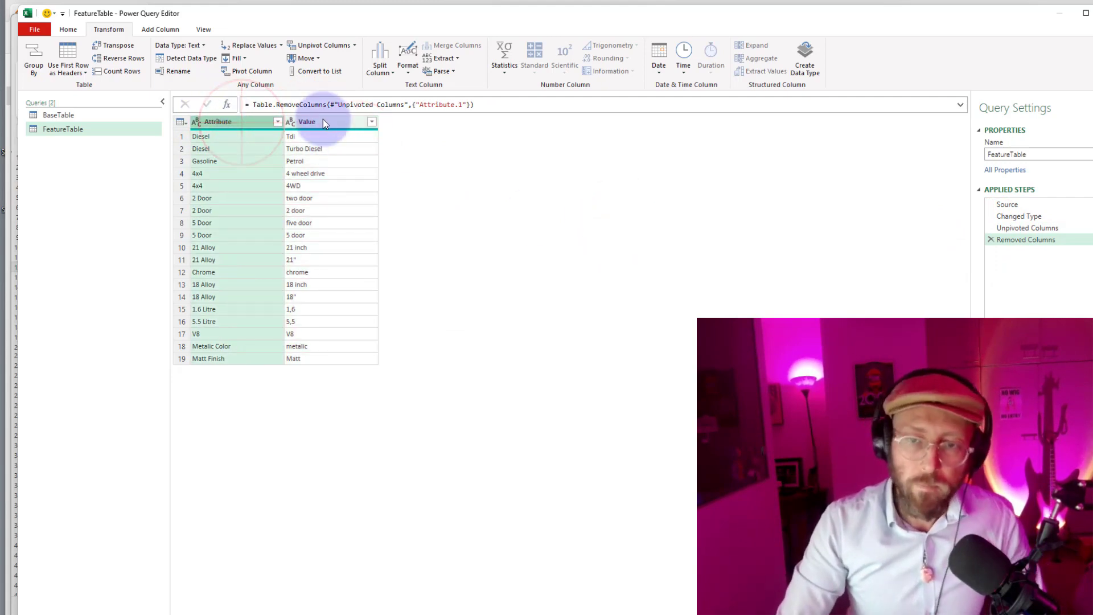
# - Rename the Value column as LookupValue and the Attribute column as FeatureDescription
pyautogui.doubleClick(323, 121)
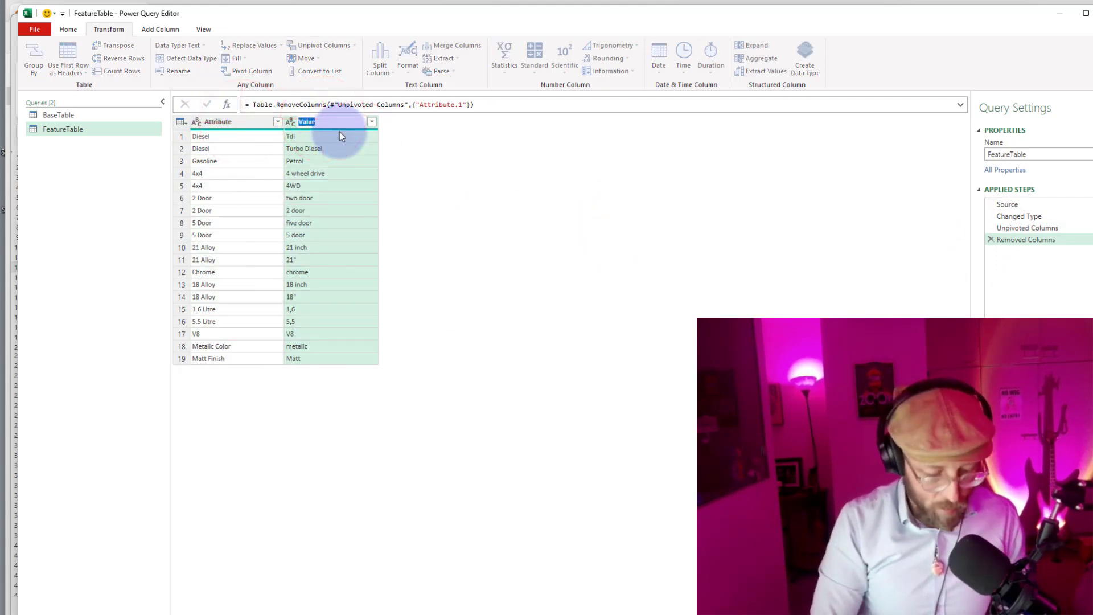
pyautogui.write('Lookup')
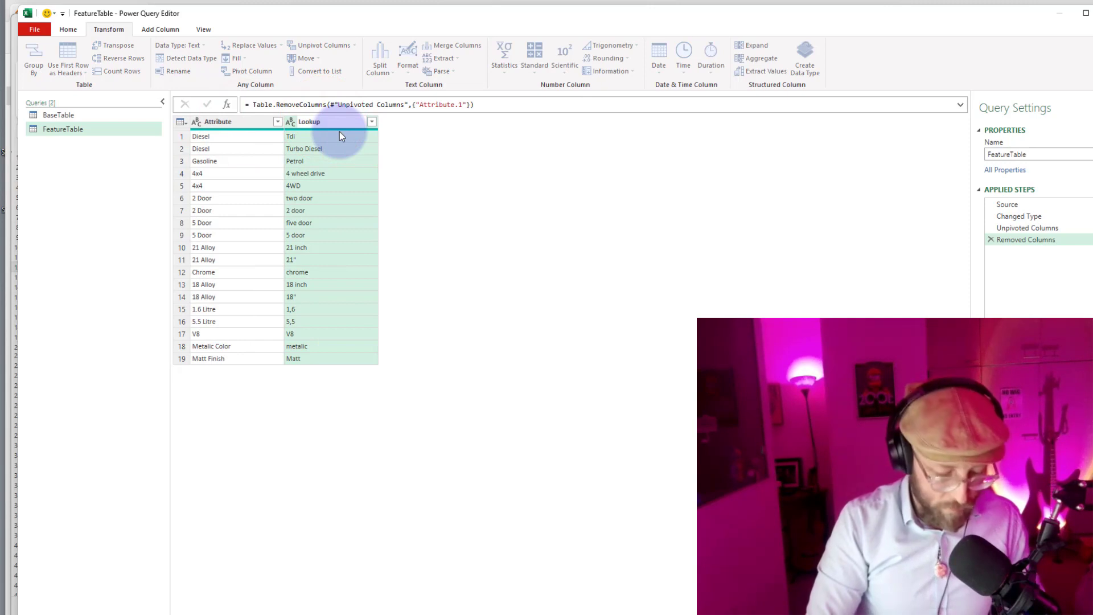
pyautogui.doubleClick(242, 123)
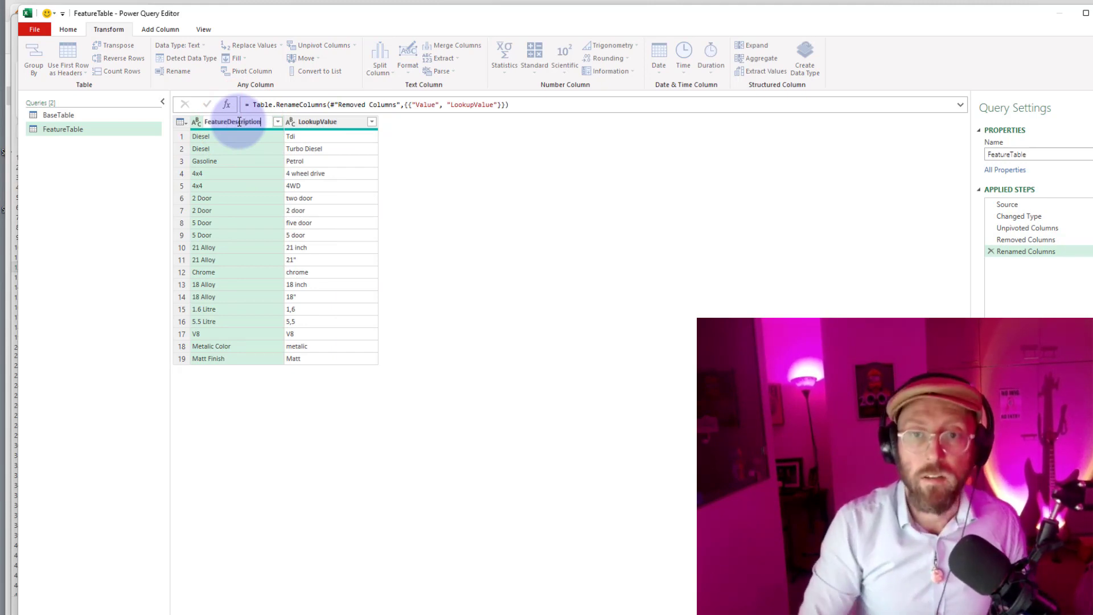
pyautogui.press('Return')
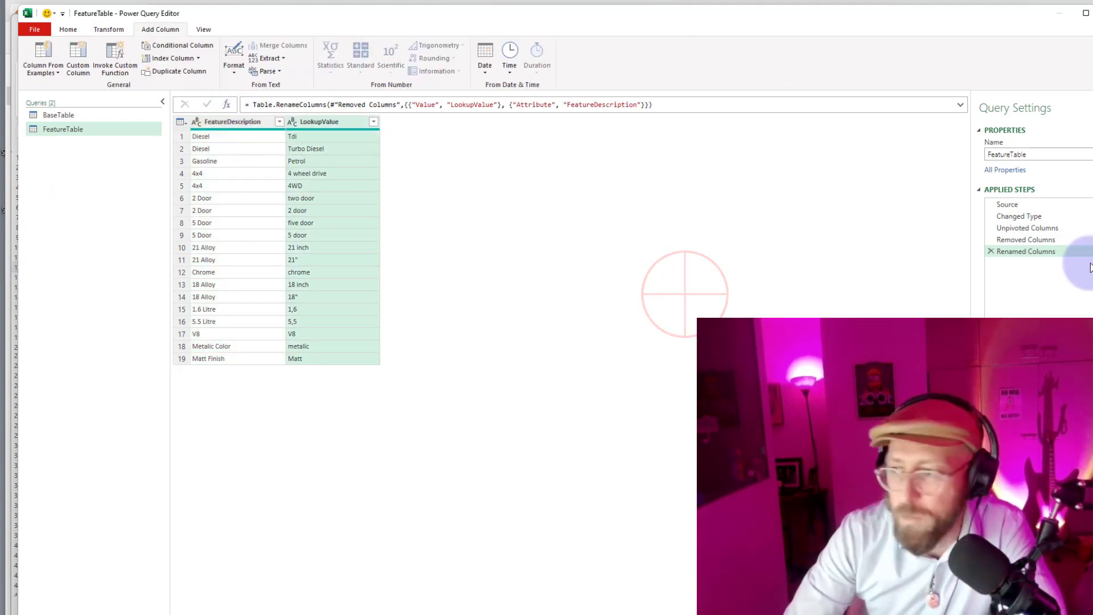
# - Rename the Renamed Columns applied step as SpecTable
pyautogui.press('F2')
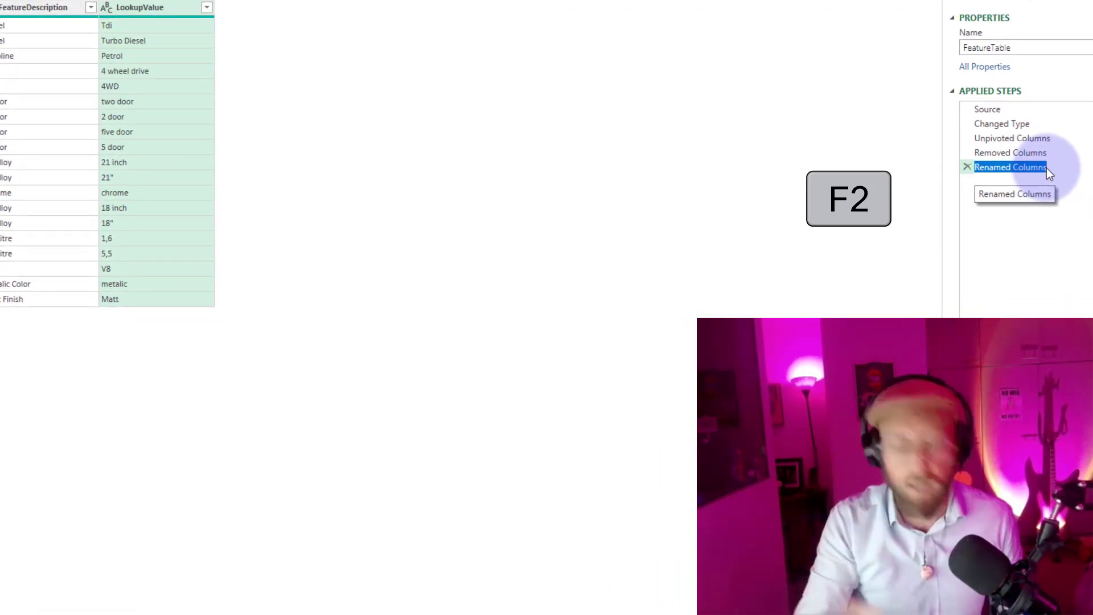
pyautogui.write('SpecT')
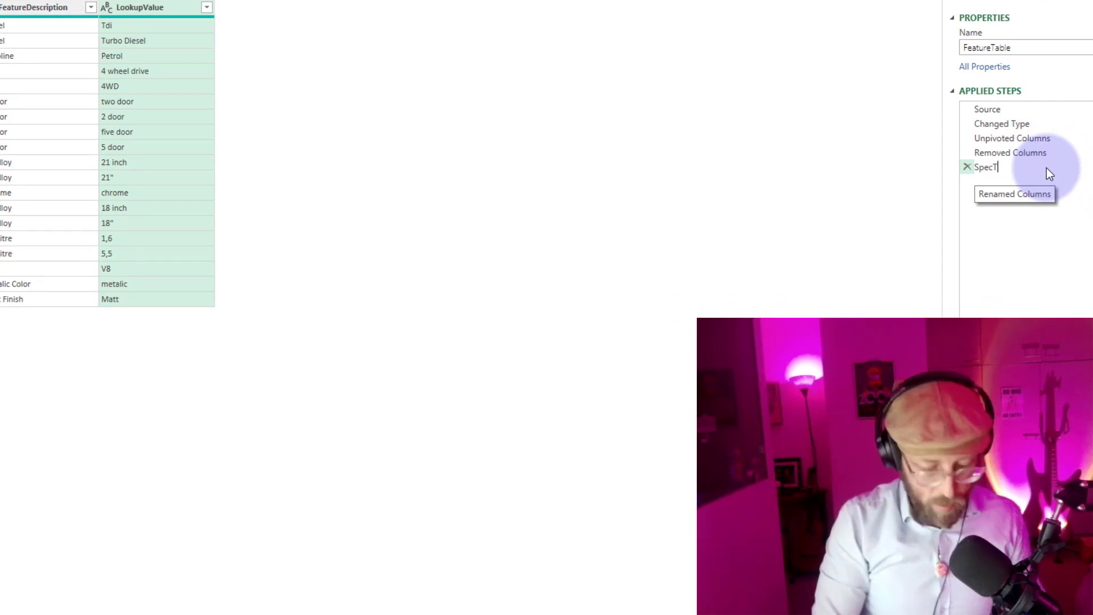
pyautogui.write('able')
pyautogui.press('Return')
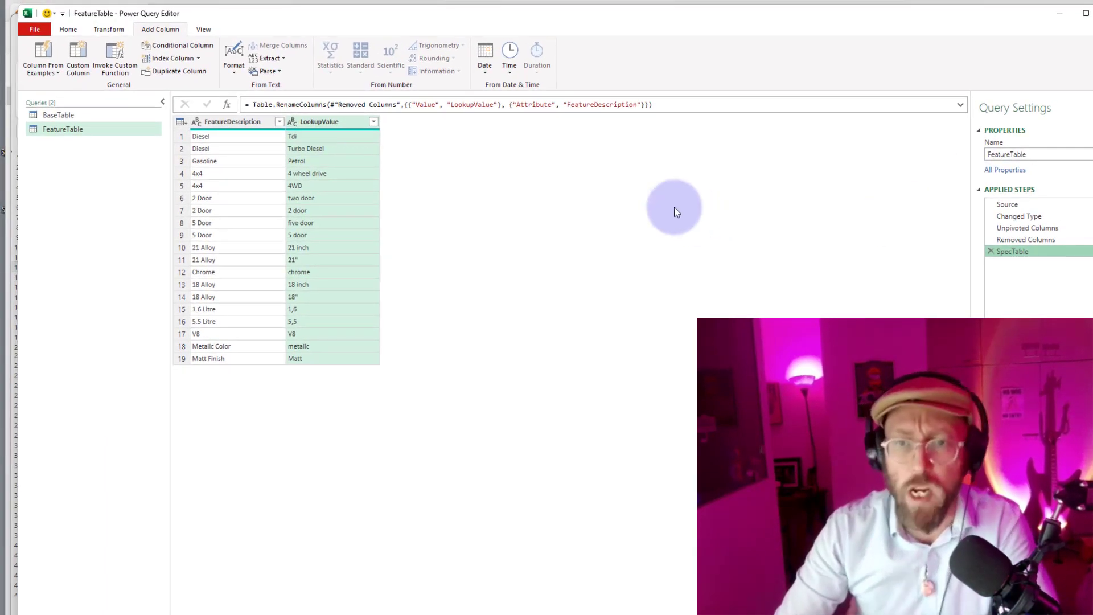
pyautogui.click(674, 207)
pyautogui.click(470, 174)
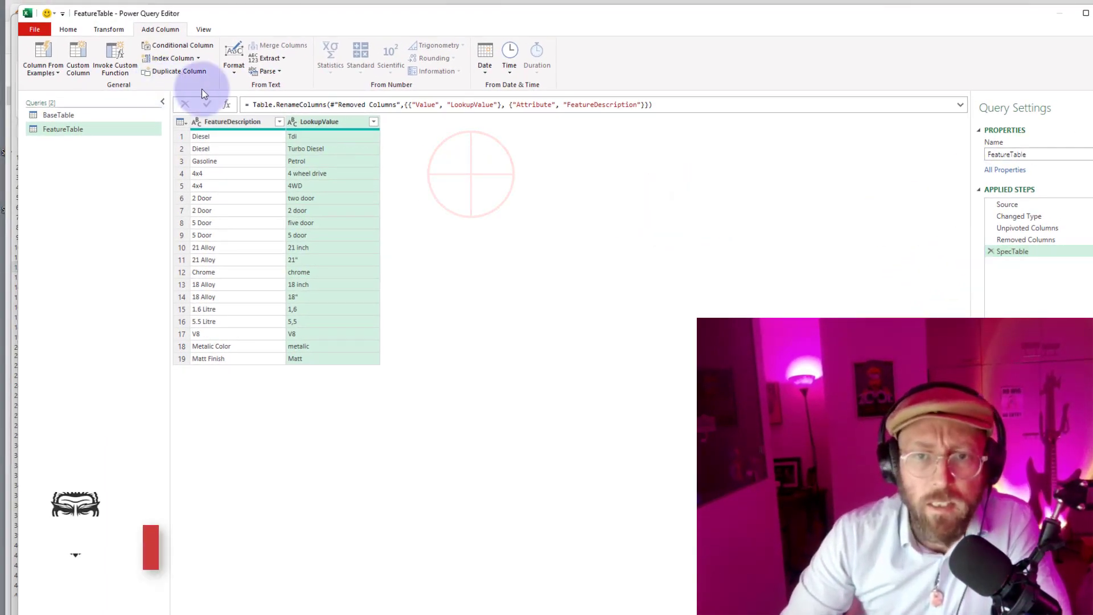
# - Insert a custom step after SpecTable and begin its formula with Table.AddColumn(BaseTable, "FeatureResult", as the first two arguments
pyautogui.click(226, 104)
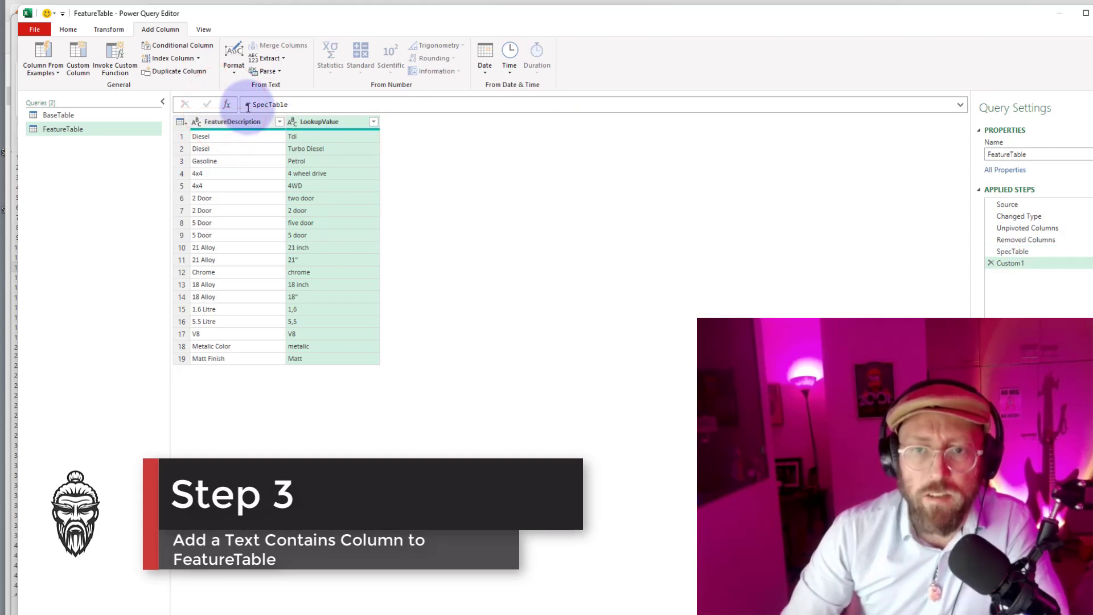
pyautogui.doubleClick(255, 105)
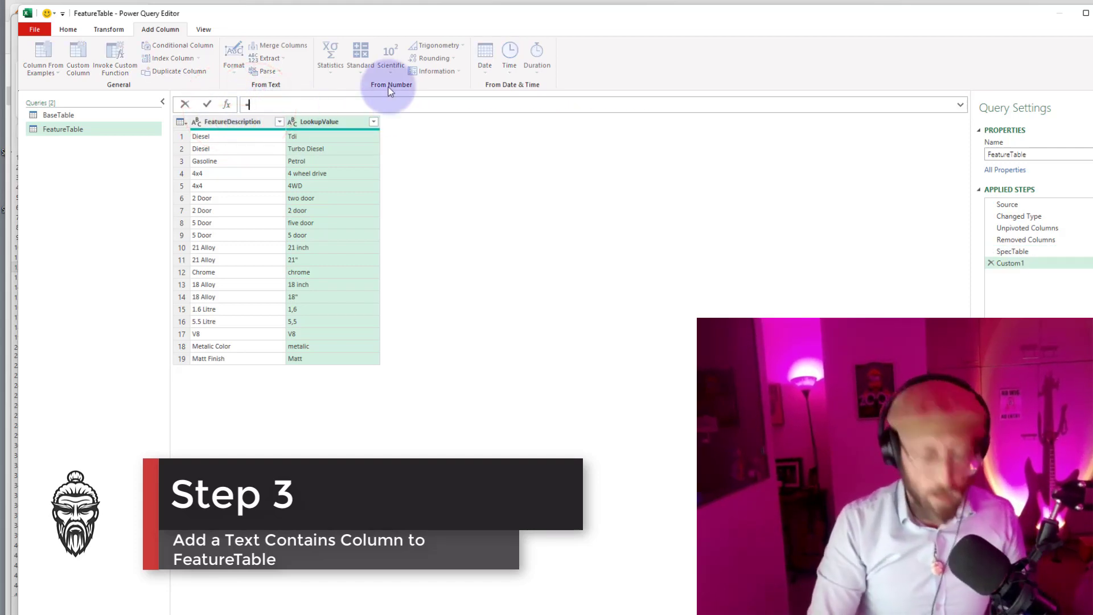
pyautogui.write('table')
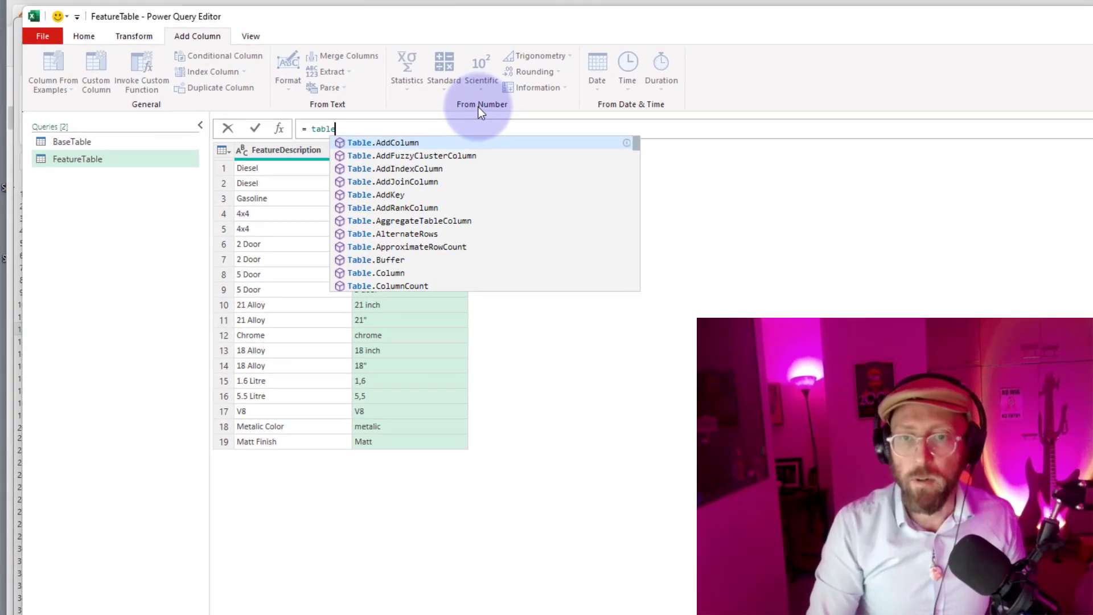
pyautogui.write('.add')
pyautogui.press('Tab')
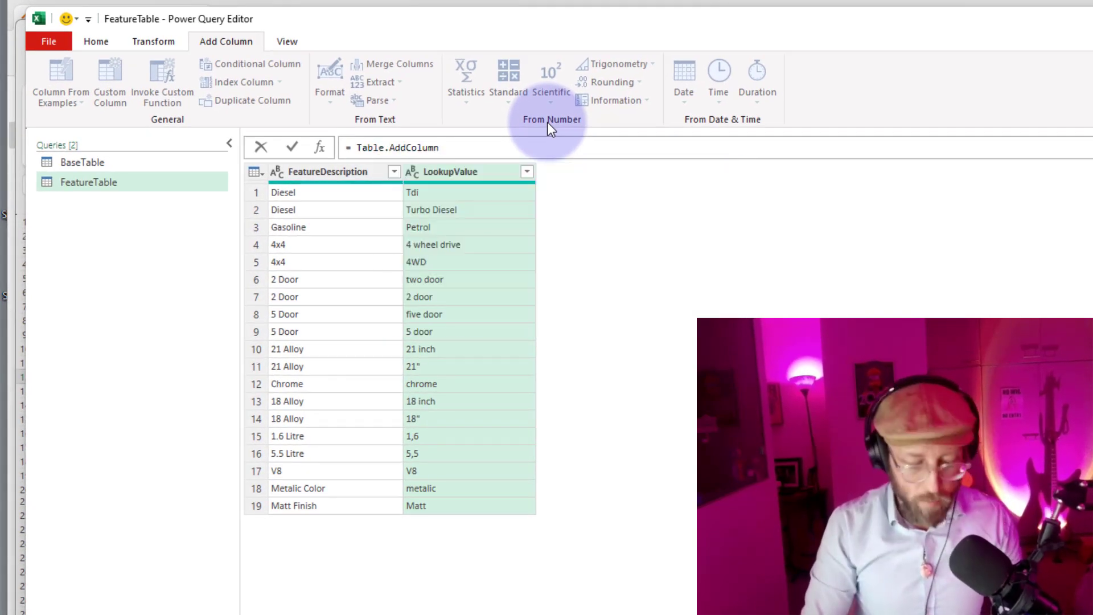
pyautogui.write('(')
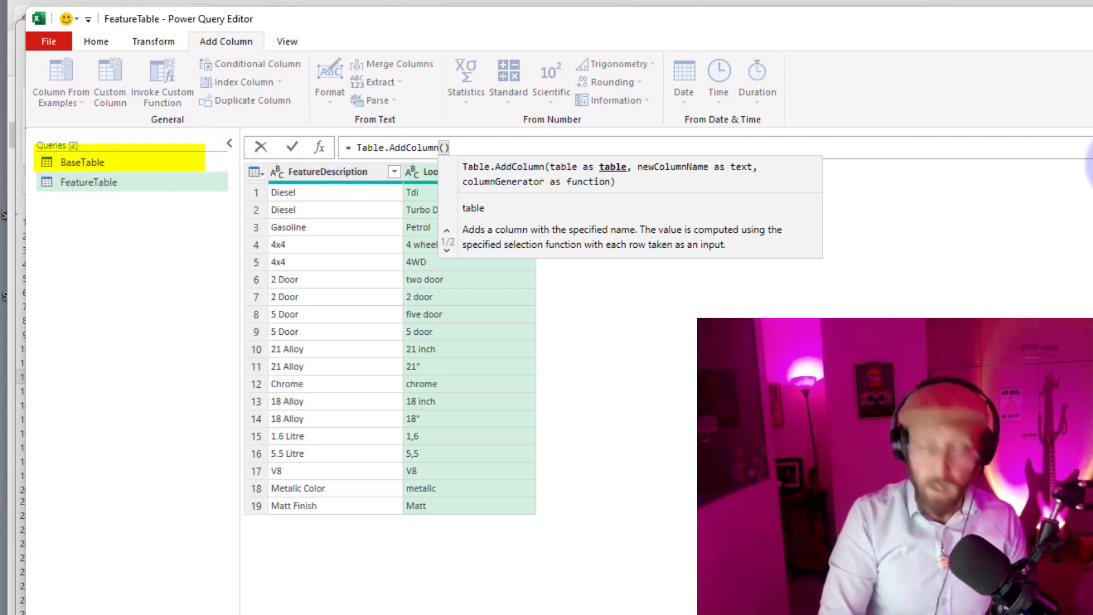
pyautogui.write('BaseTable')
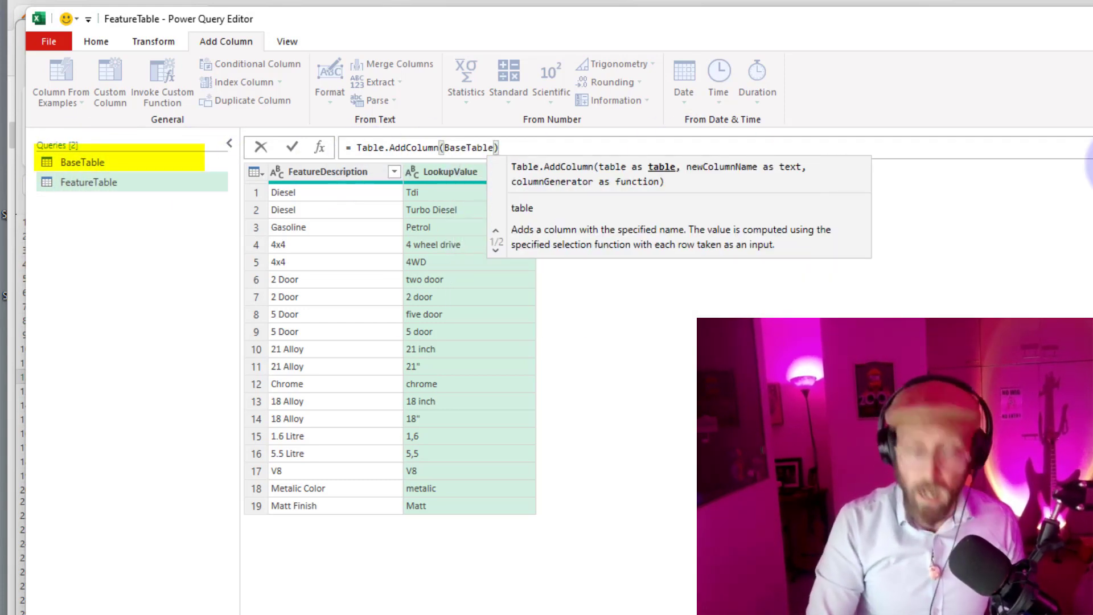
pyautogui.write(', ')
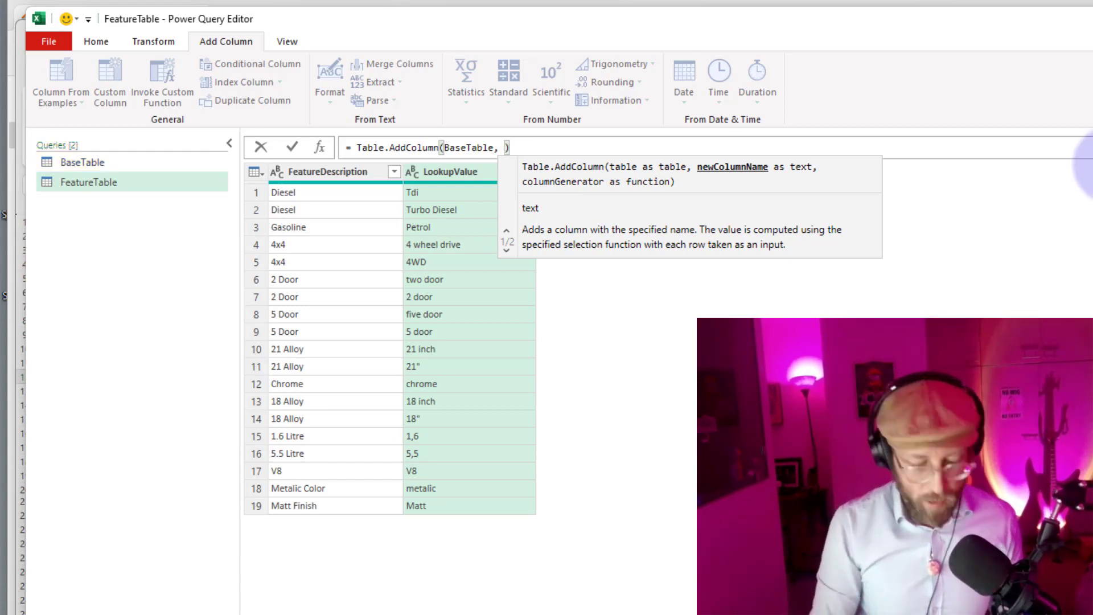
pyautogui.write('"')
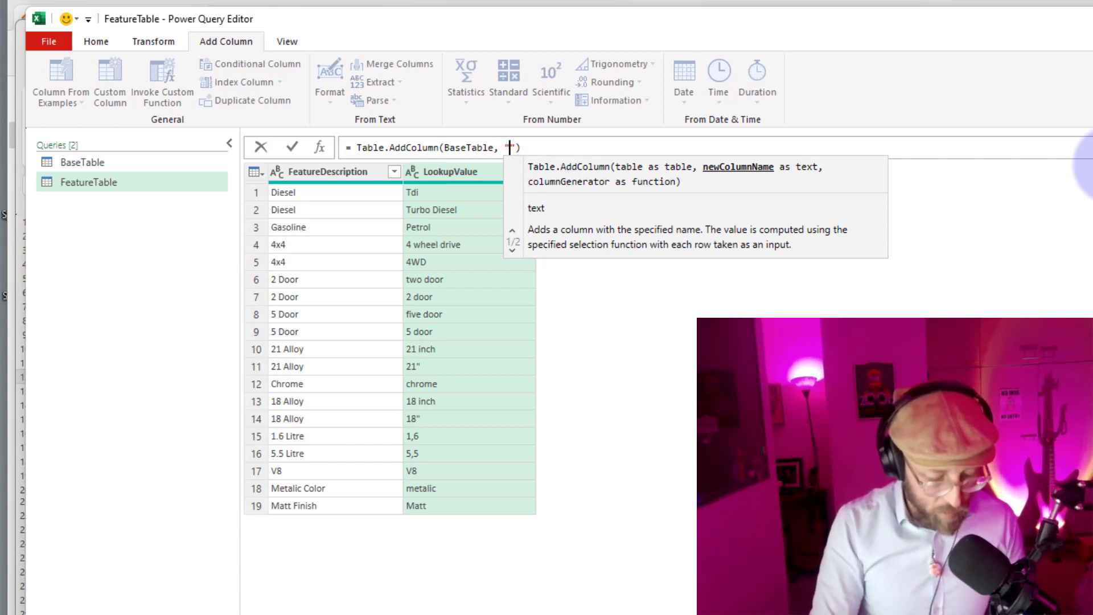
pyautogui.write('FeatureResult"')
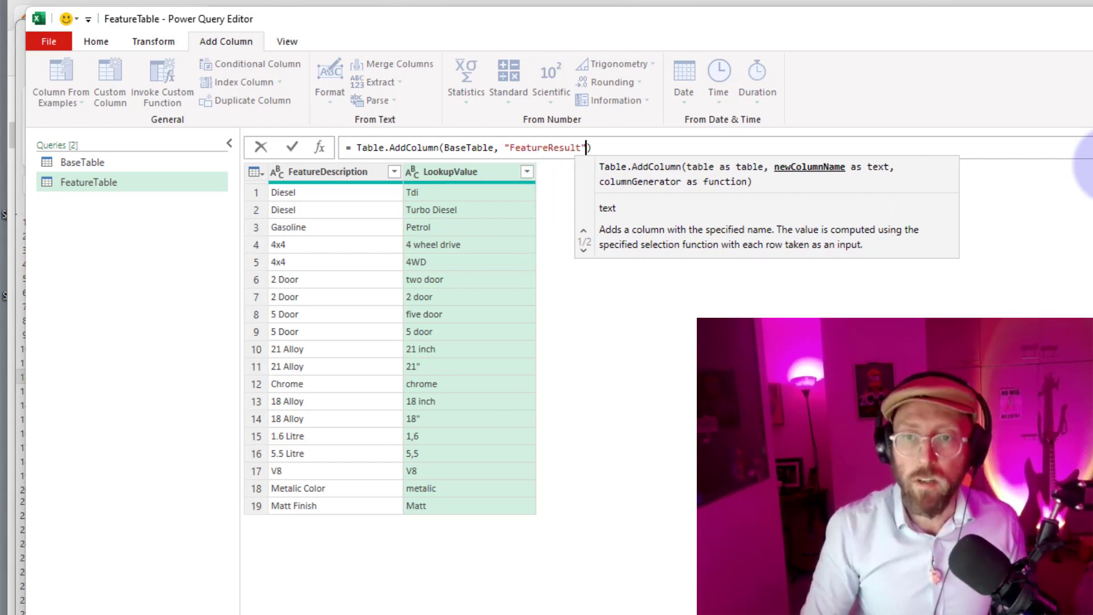
pyautogui.write(', ')
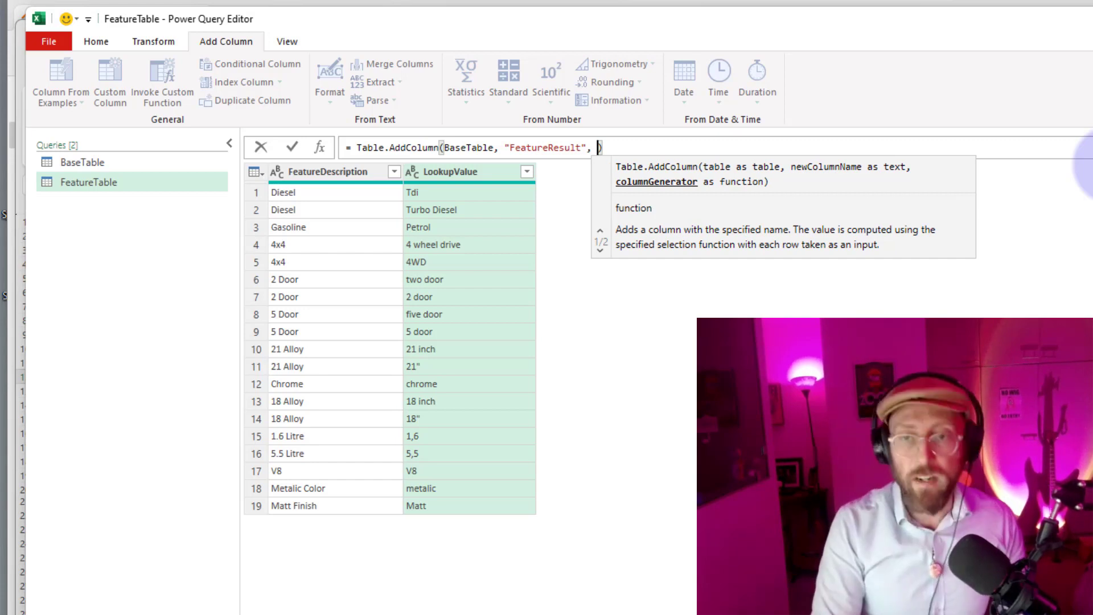
# - Continue the formula with each Table.SelectRows(SpecTable, as the column generator for FeatureResult
pyautogui.write('each ')
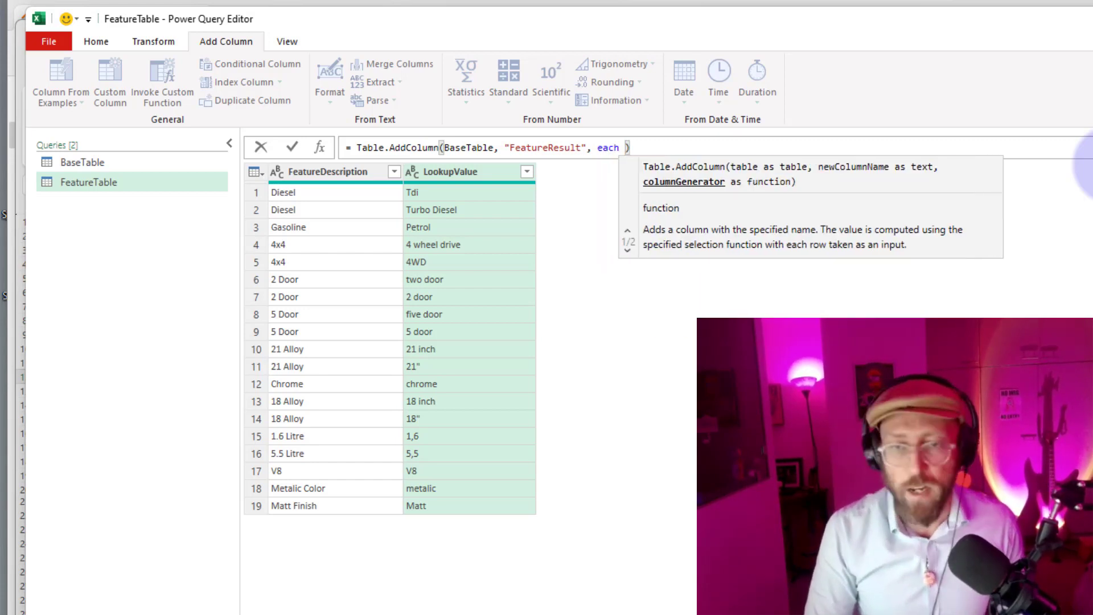
pyautogui.write('Tablese')
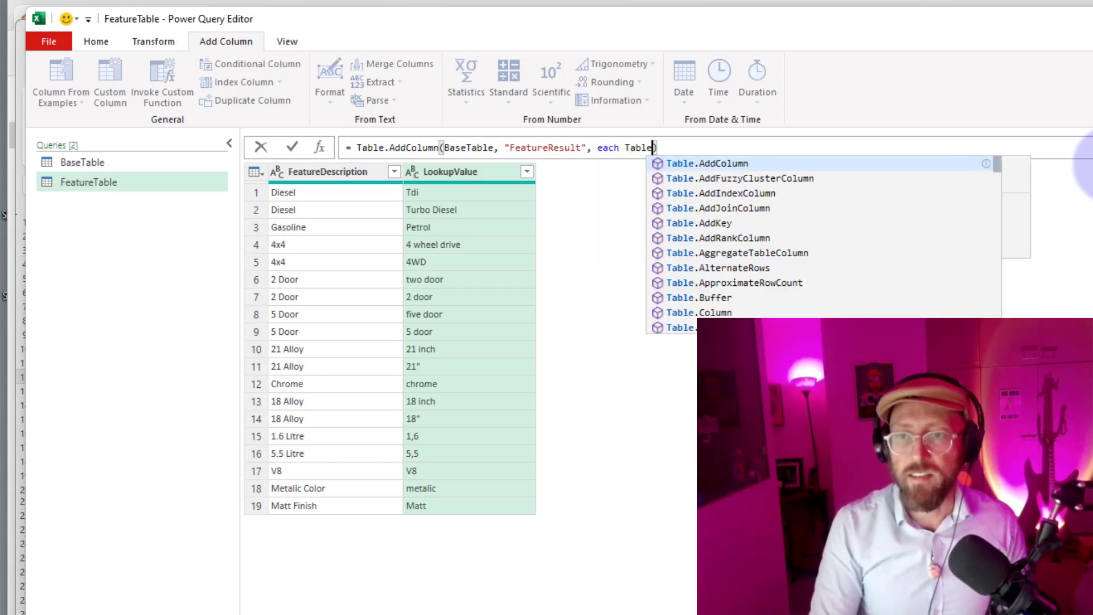
pyautogui.press('Down')
pyautogui.press('Tab')
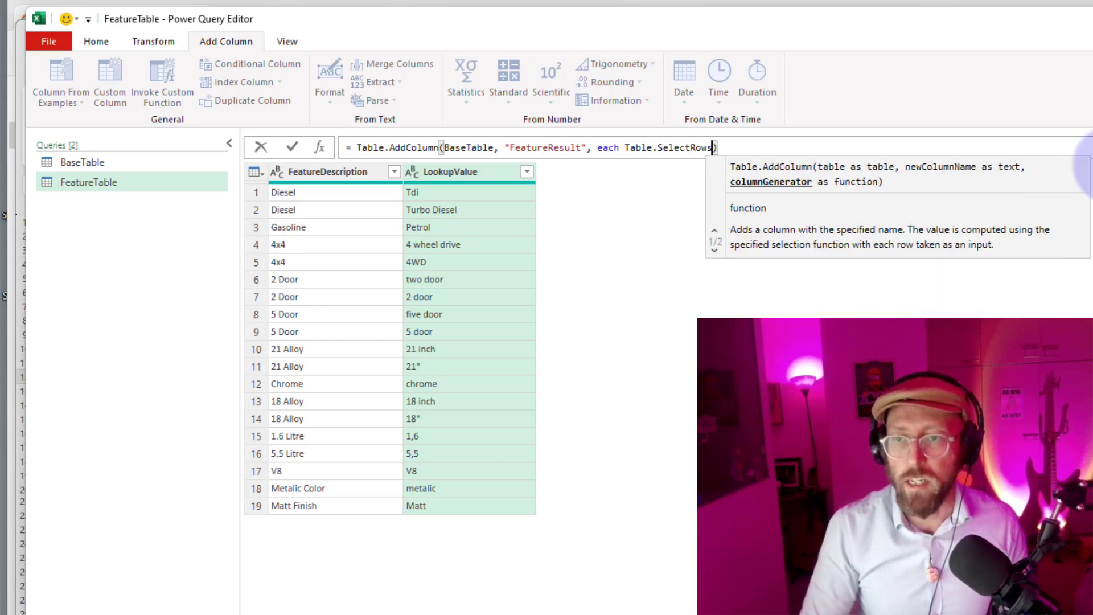
pyautogui.write('(')
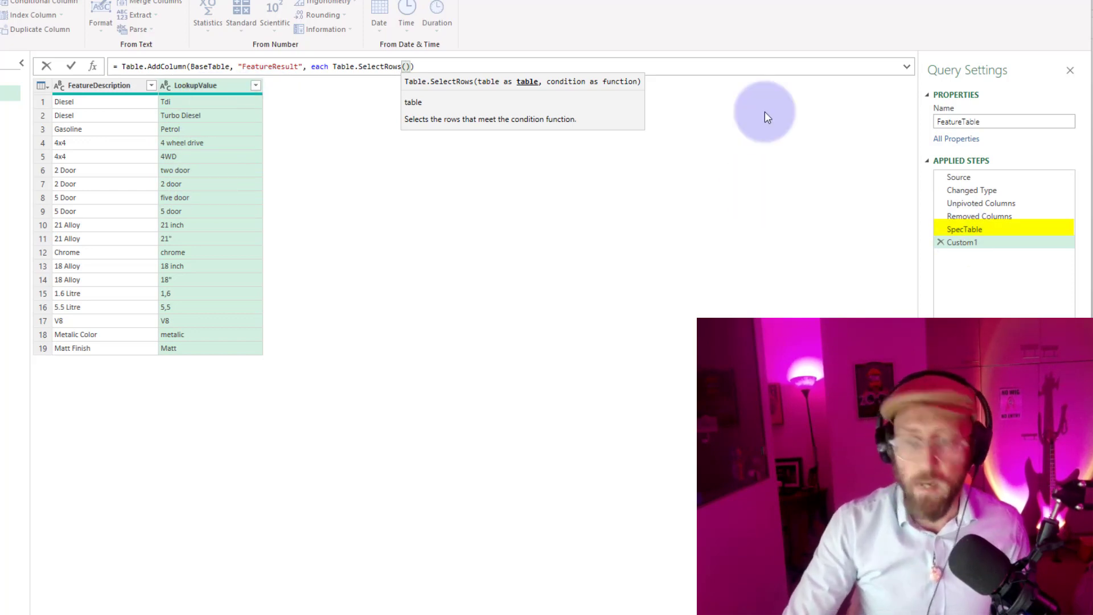
pyautogui.write('SpecTable')
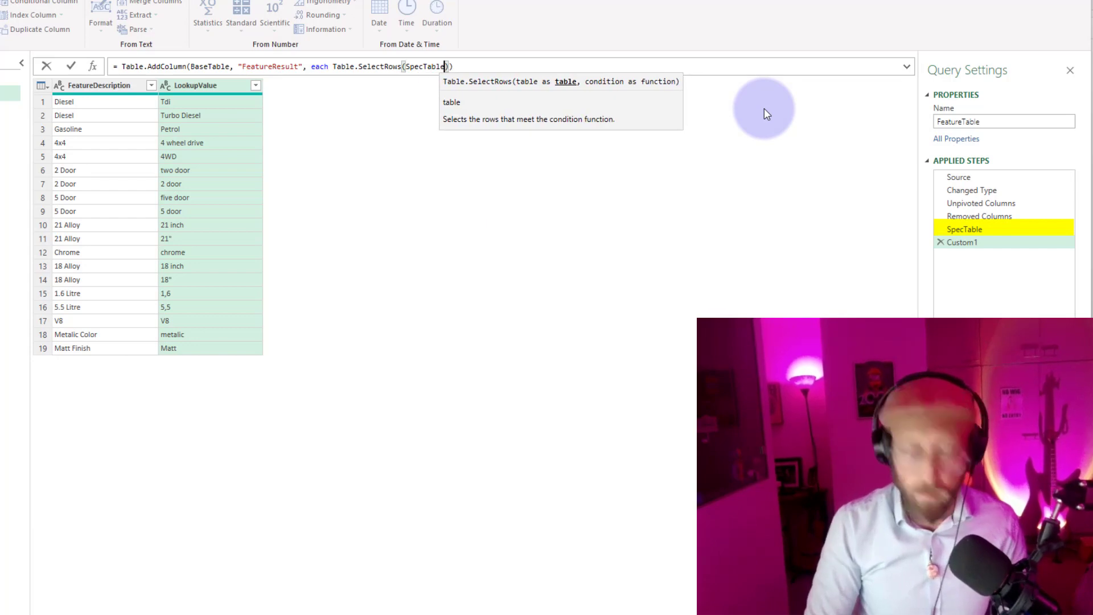
pyautogui.write(',')
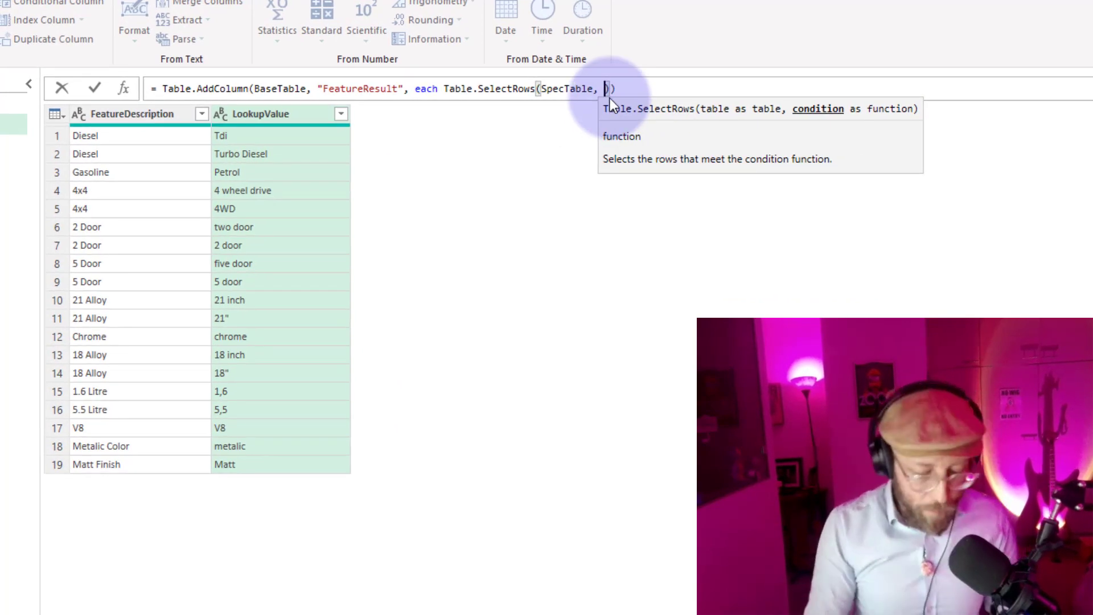
# - Define the row-selection condition as an inner function with the parameter (spect)=>
pyautogui.write('(')
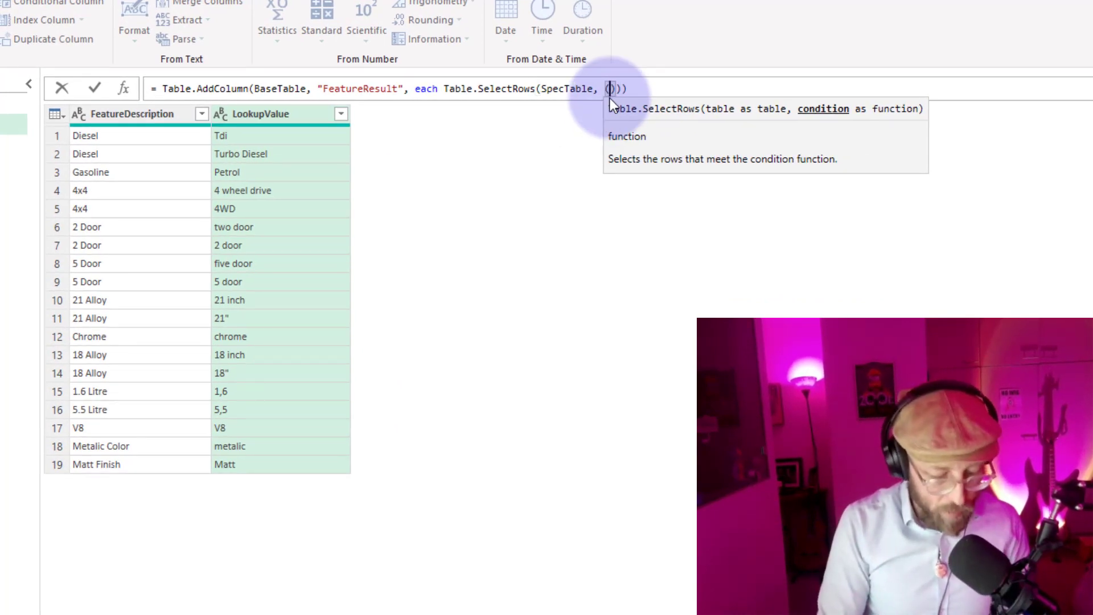
pyautogui.write('spect')
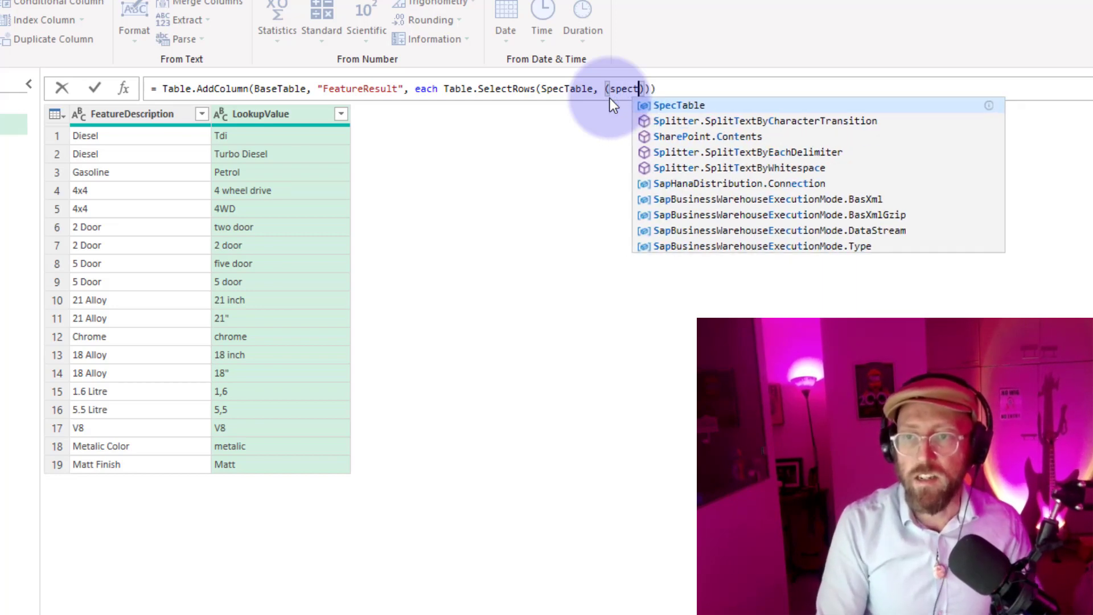
pyautogui.write(')')
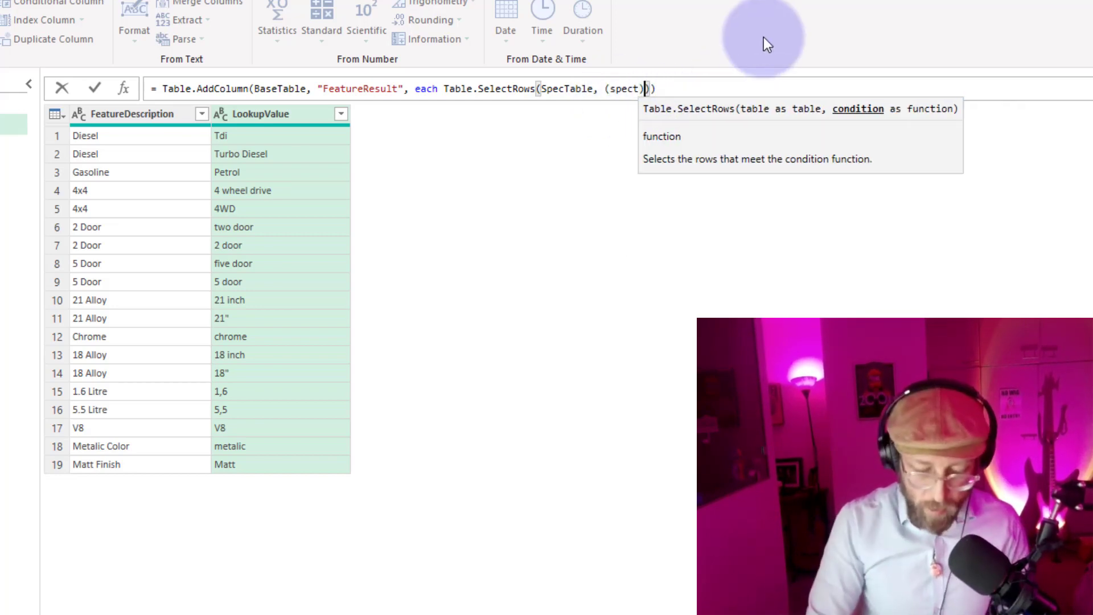
pyautogui.write('=> ')
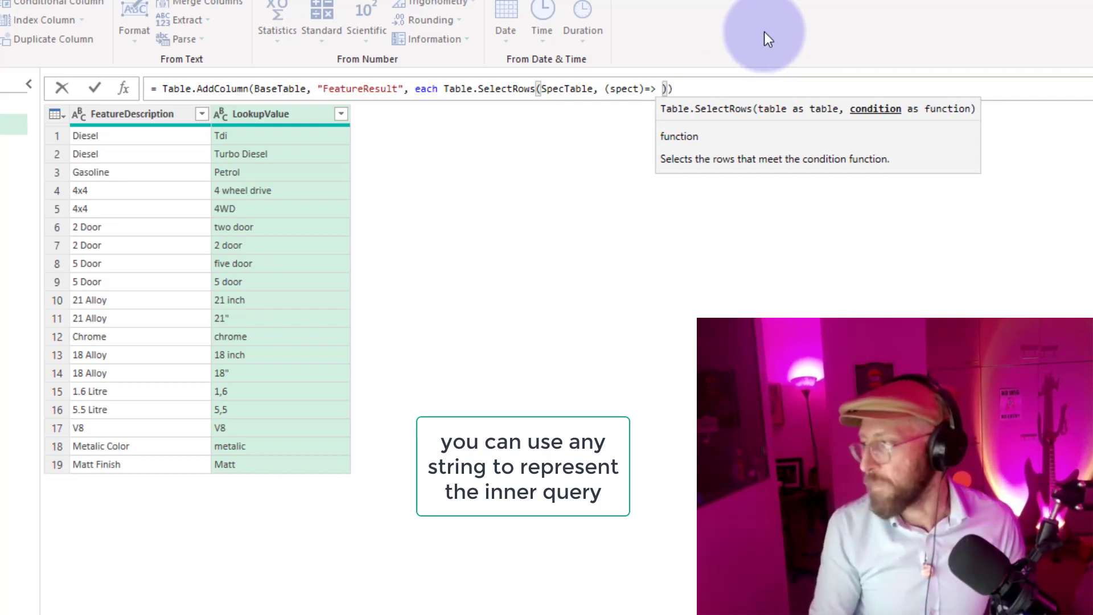
# - Begin the condition with Text.Contains and give [Car Description] as the text to search
pyautogui.write('textcont')
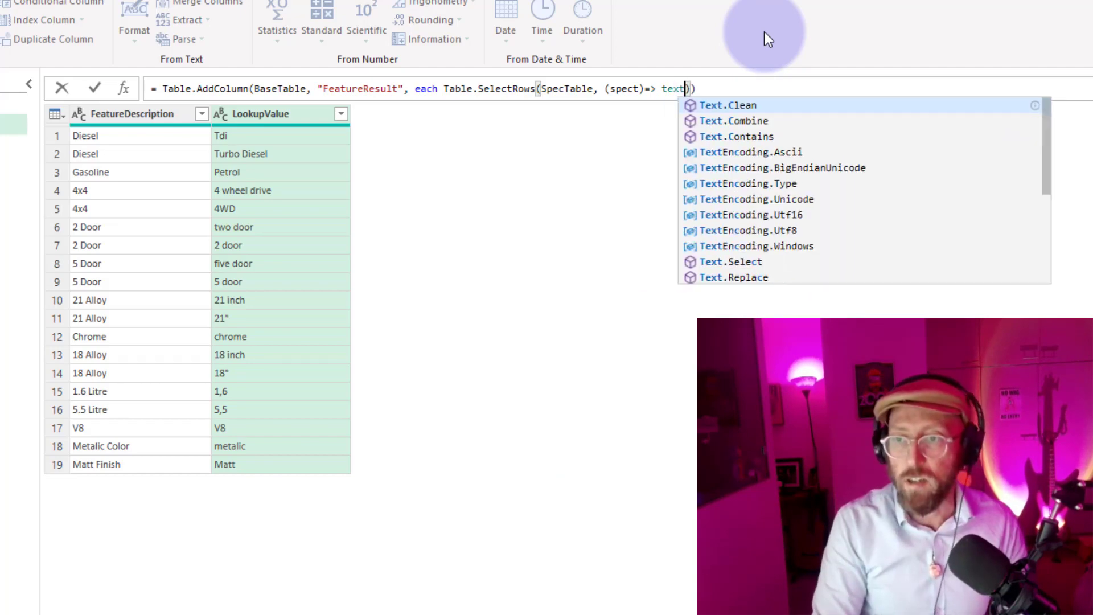
pyautogui.press('Tab')
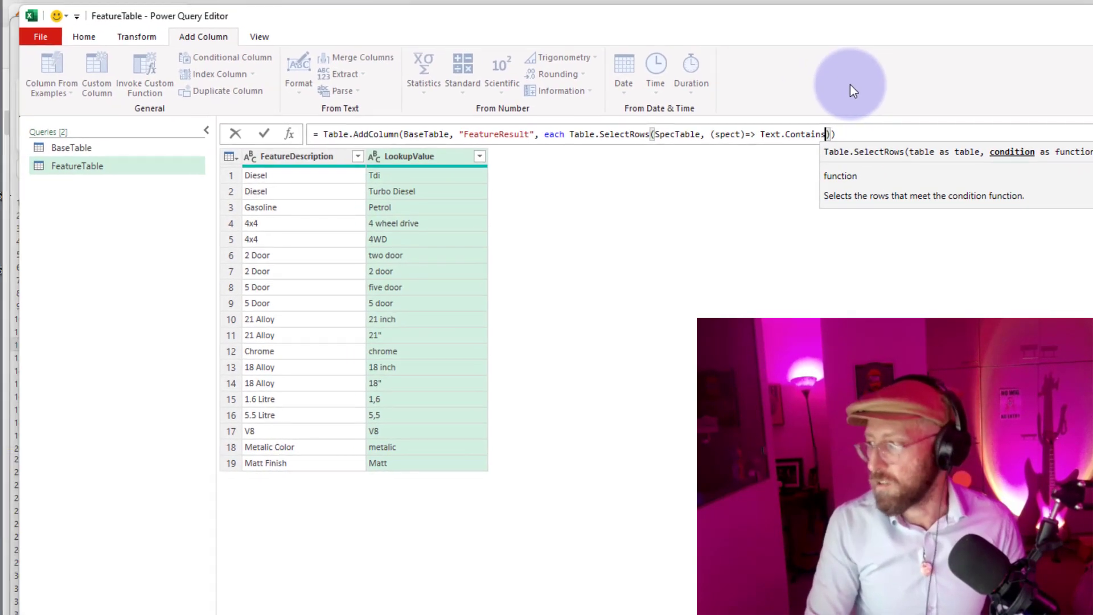
pyautogui.write('([')
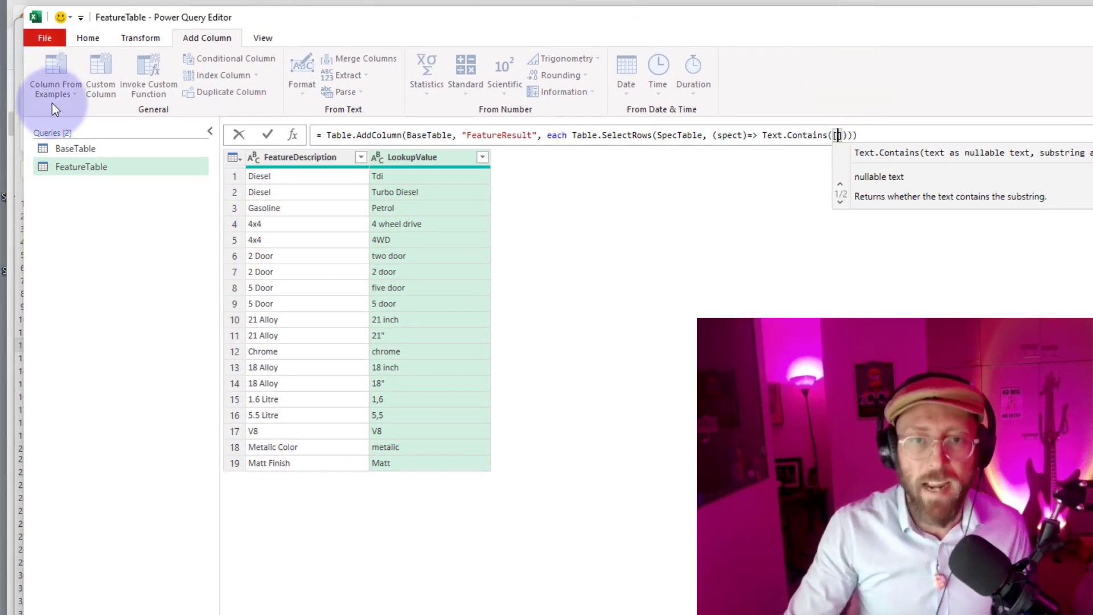
pyautogui.write('Car')
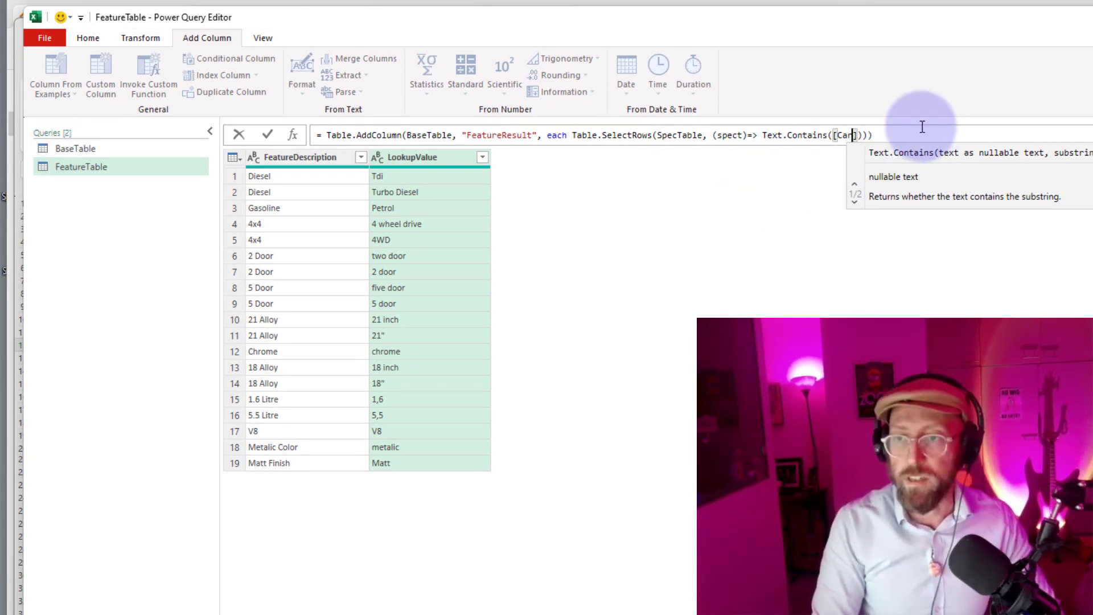
pyautogui.write(' Des')
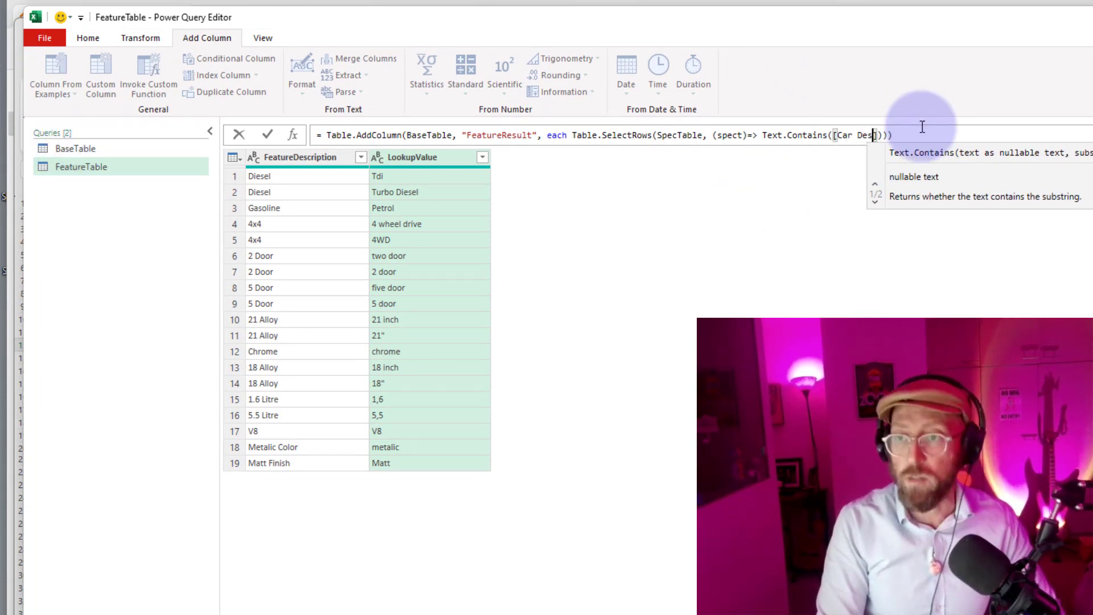
pyautogui.write('cription')
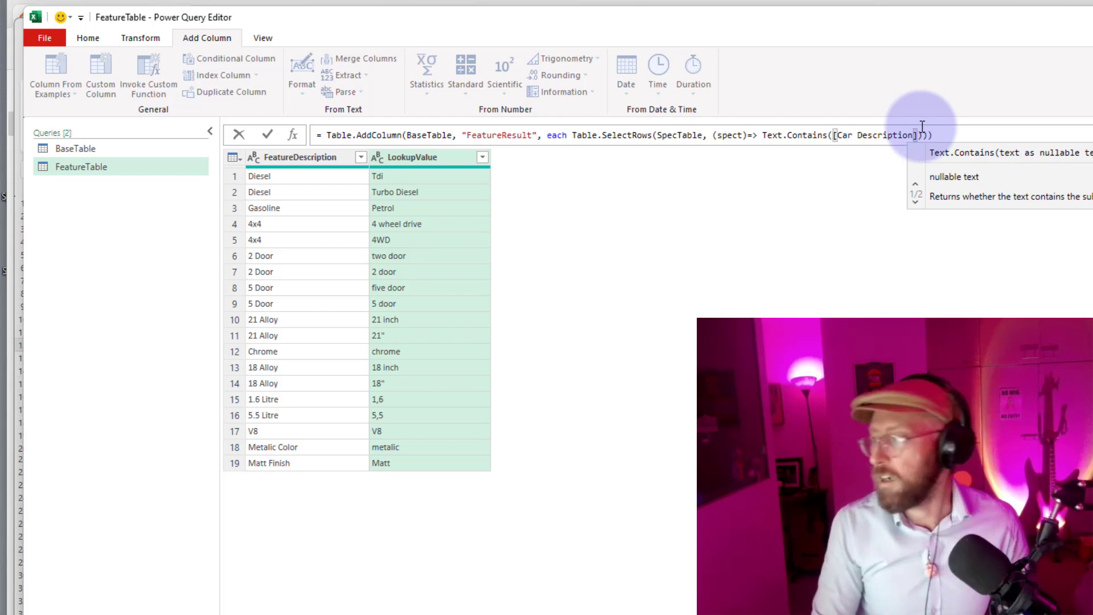
pyautogui.write('],')
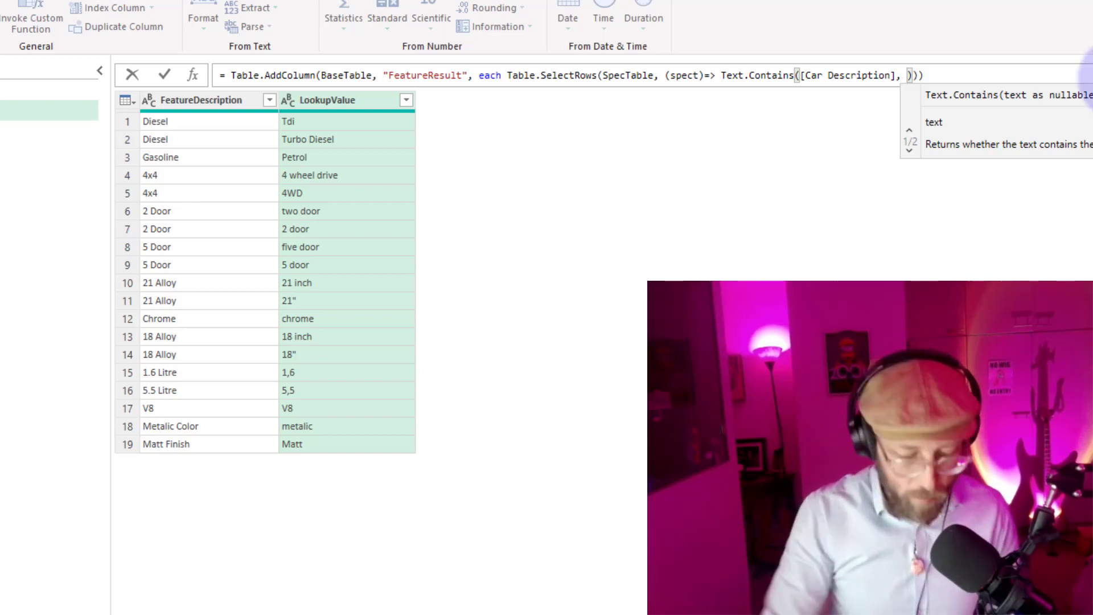
# - Give spect[LookupValue] as the substring argument of Text.Contains
pyautogui.write('spect')
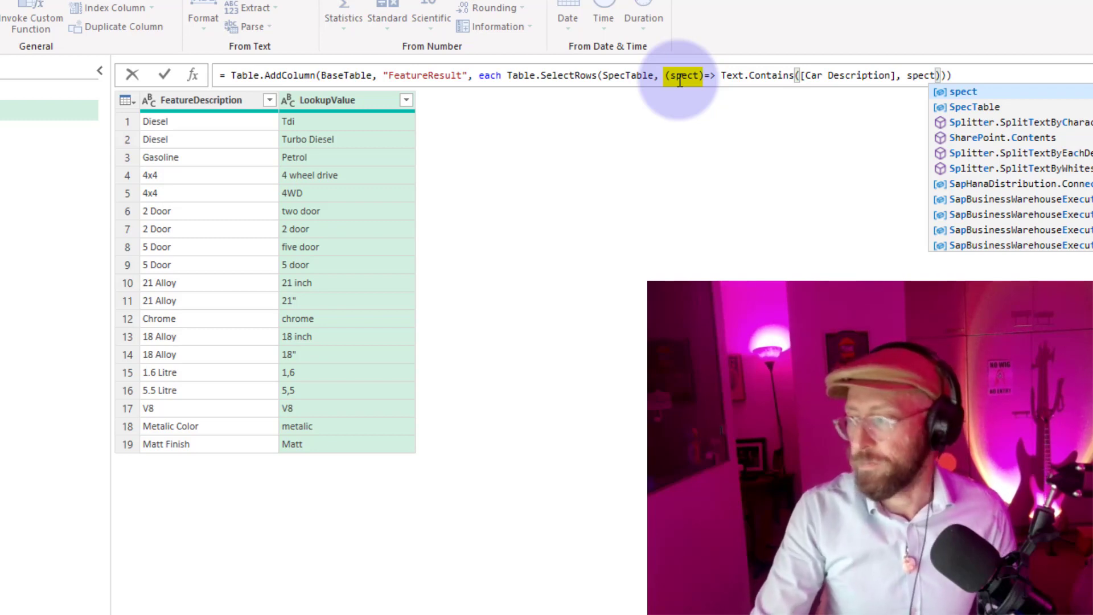
pyautogui.write('[')
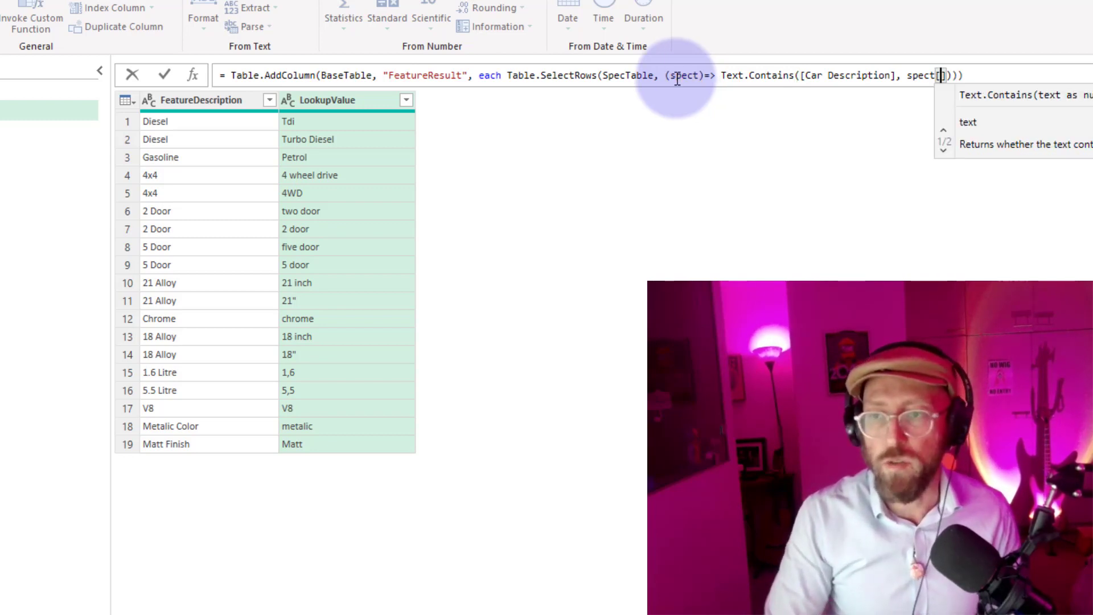
pyautogui.write('Lookup')
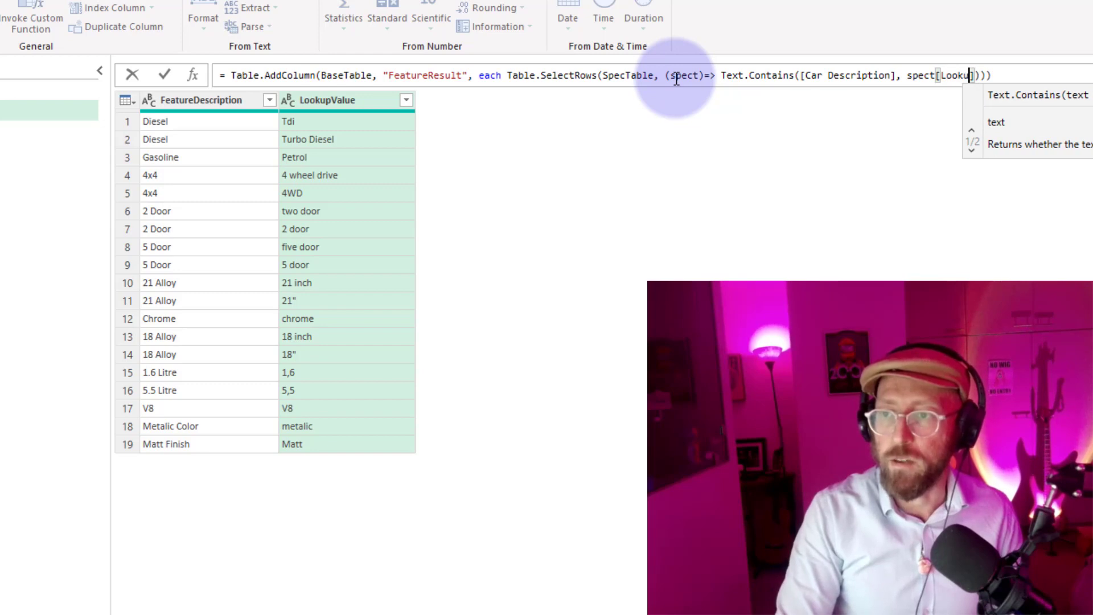
pyautogui.write('Value')
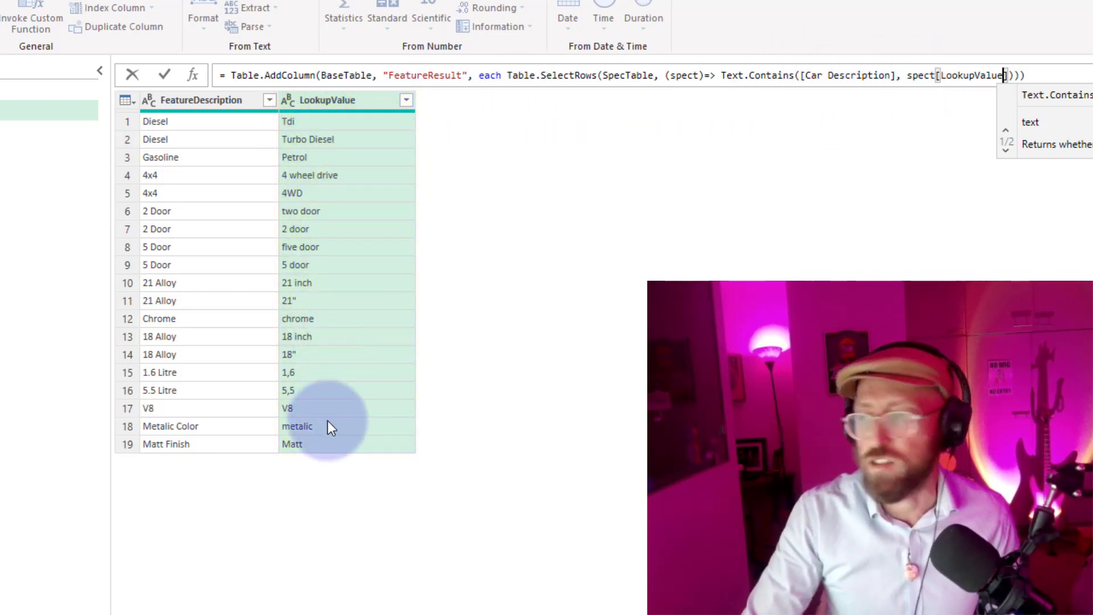
# - Add Comparer.OrdinalIgnoreCase as the comparer argument of Text.Contains and commit the completed formula
pyautogui.write(',')
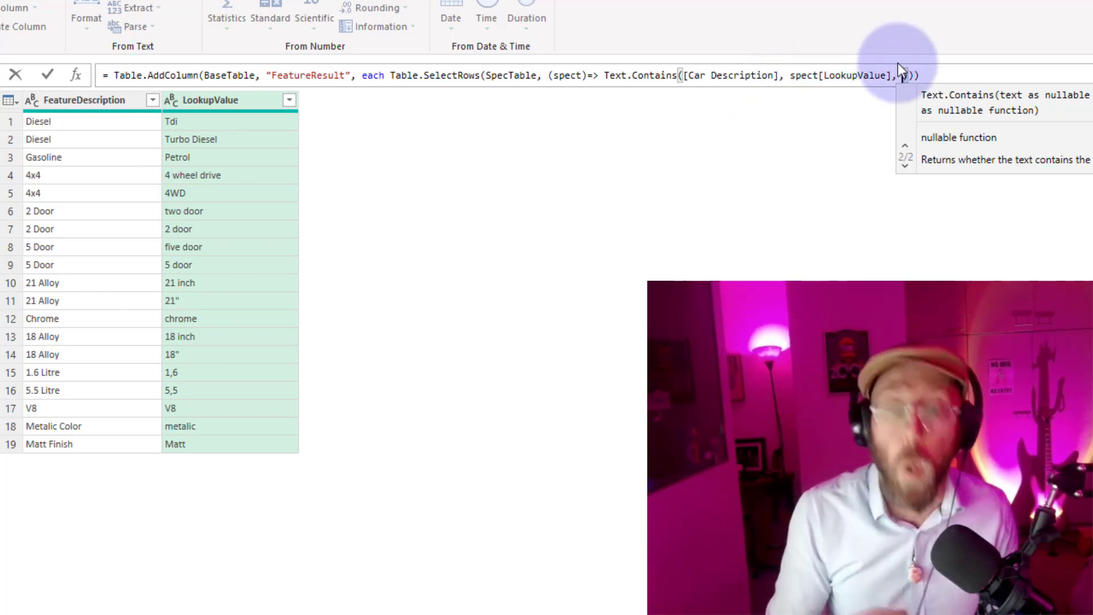
pyautogui.write('ompa')
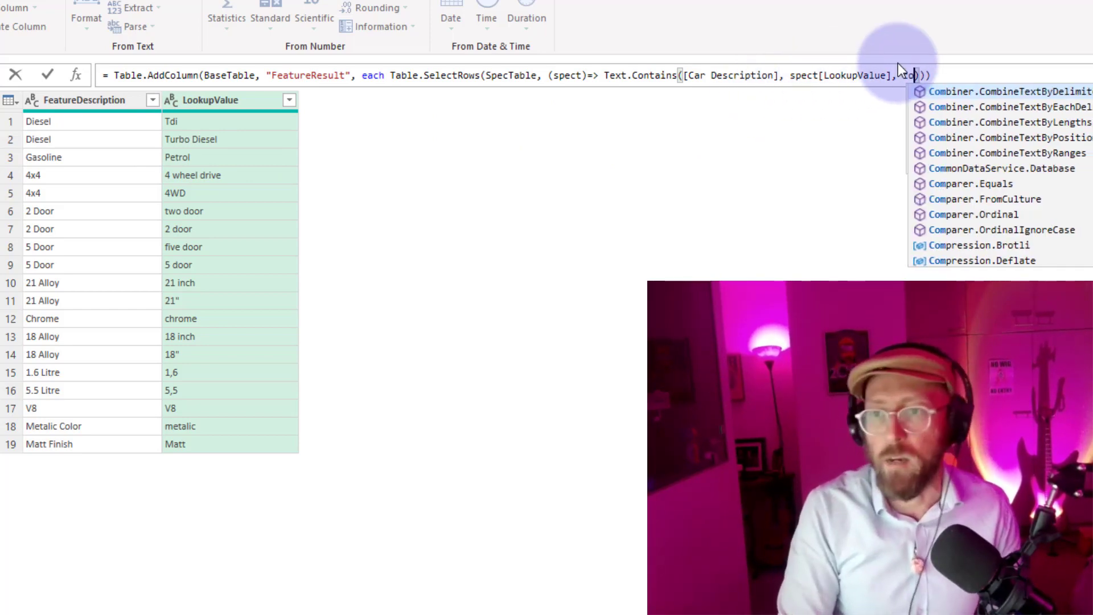
pyautogui.press('Down')
pyautogui.press('Down')
pyautogui.press('Down')
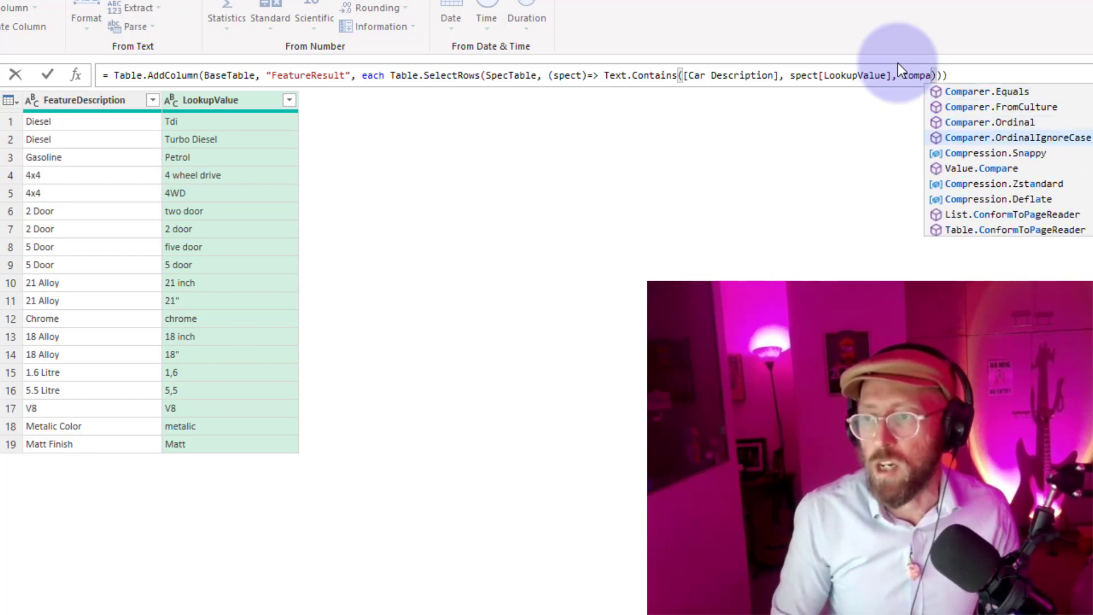
pyautogui.press('Tab')
pyautogui.press('Right')
pyautogui.press('Right')
pyautogui.press('Right')
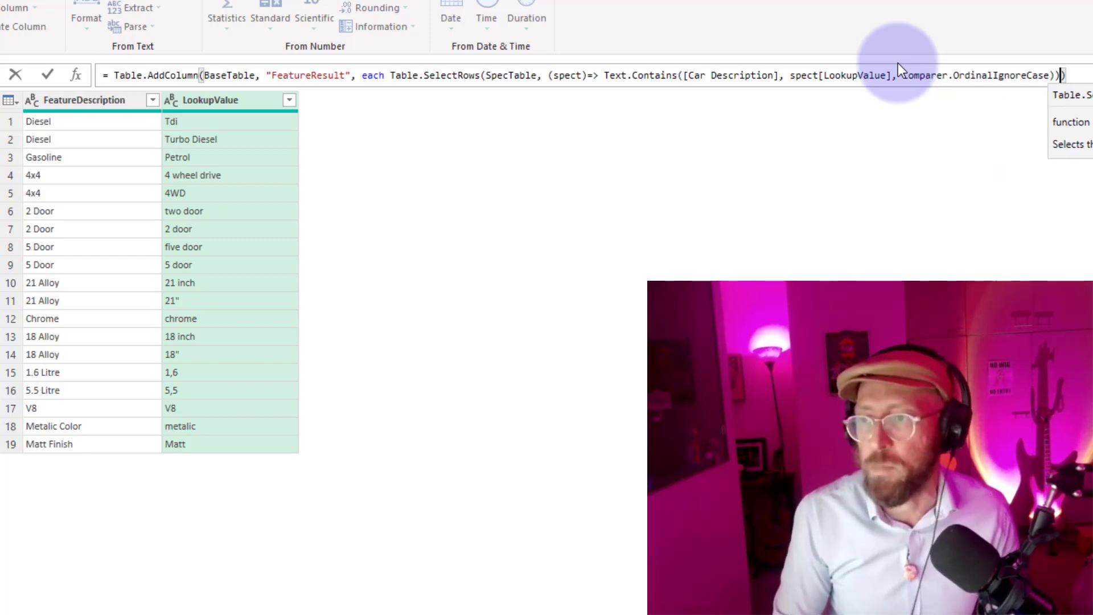
pyautogui.press('Return')
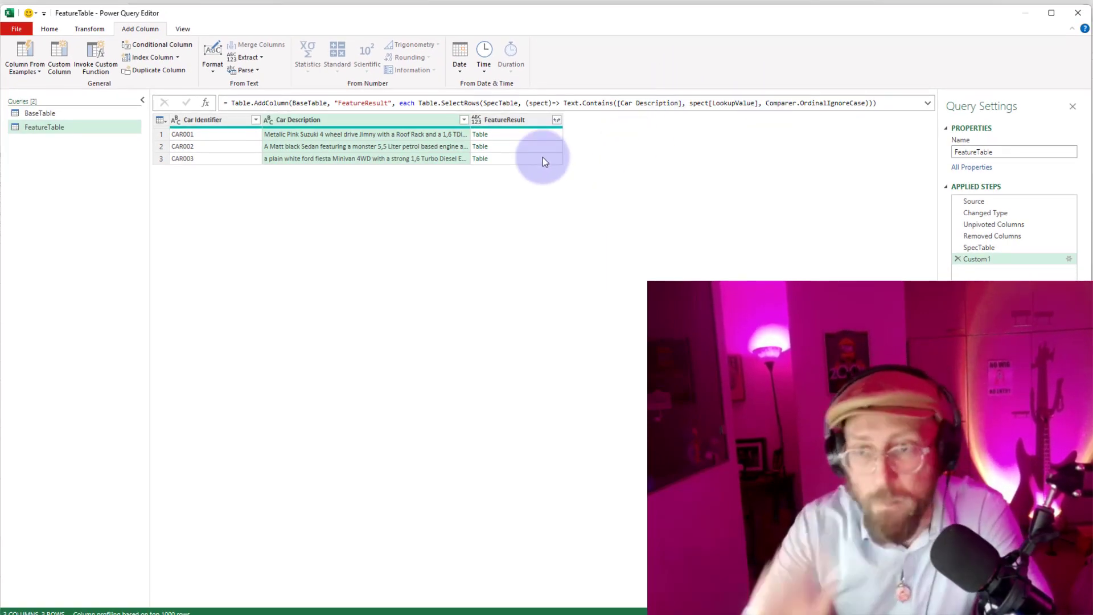
# - Examine the matched features in the nested FeatureResult table of each car in an enlarged preview, checking BaseTable as well
pyautogui.click(522, 141)
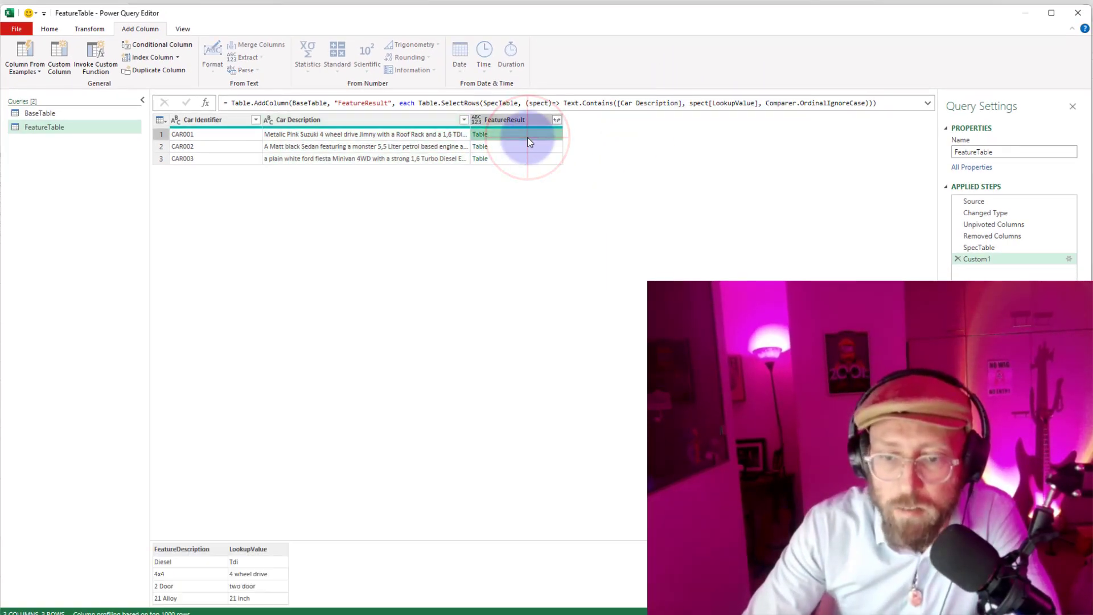
pyautogui.moveTo(436, 541); pyautogui.dragTo(434, 261)
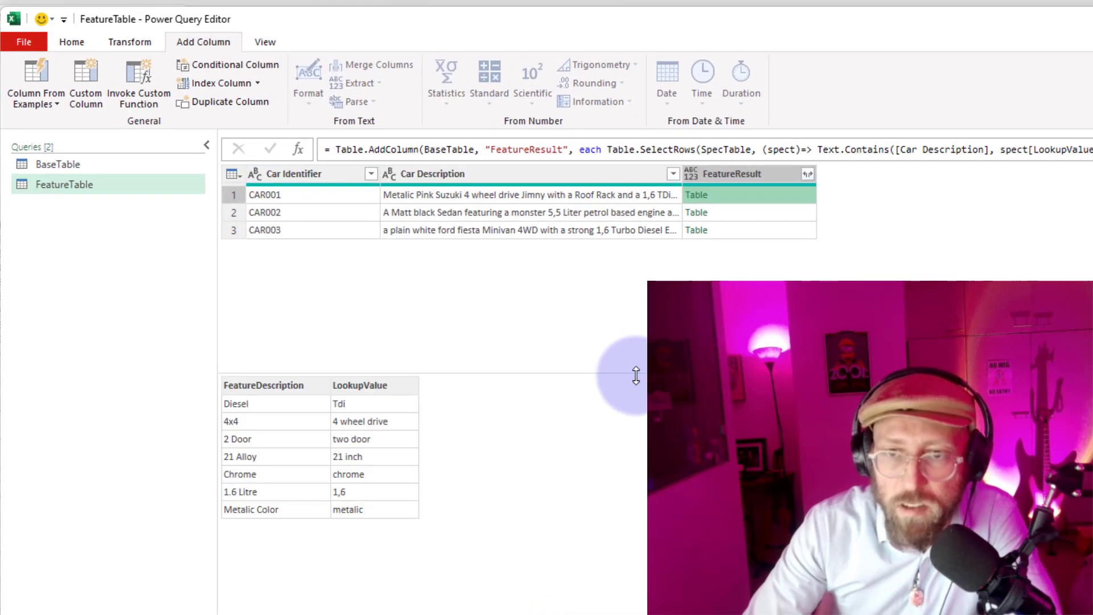
pyautogui.click(91, 166)
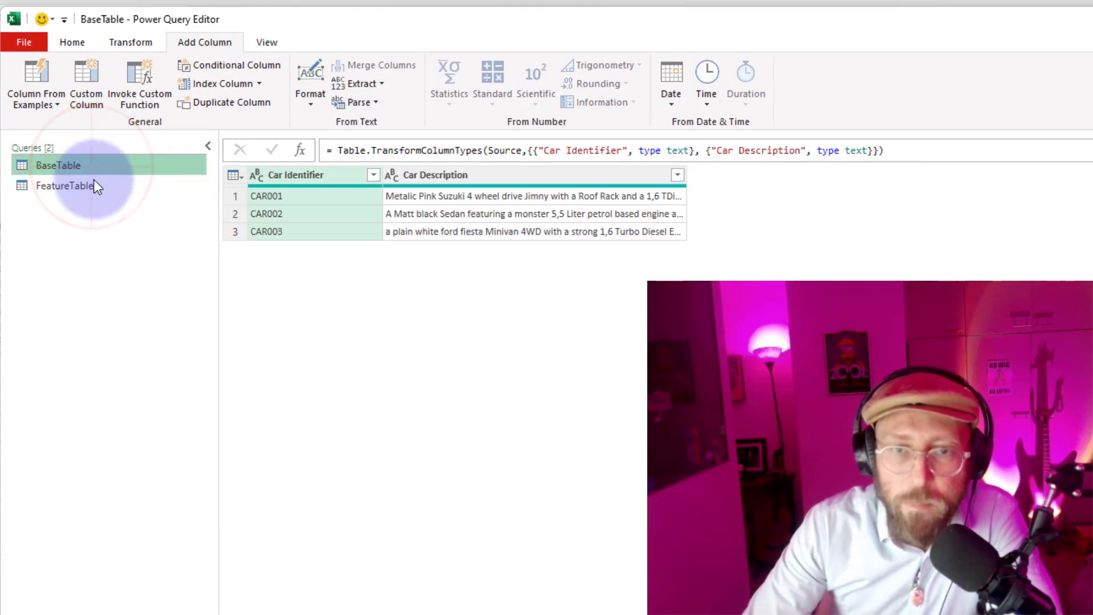
pyautogui.click(96, 192)
pyautogui.click(747, 200)
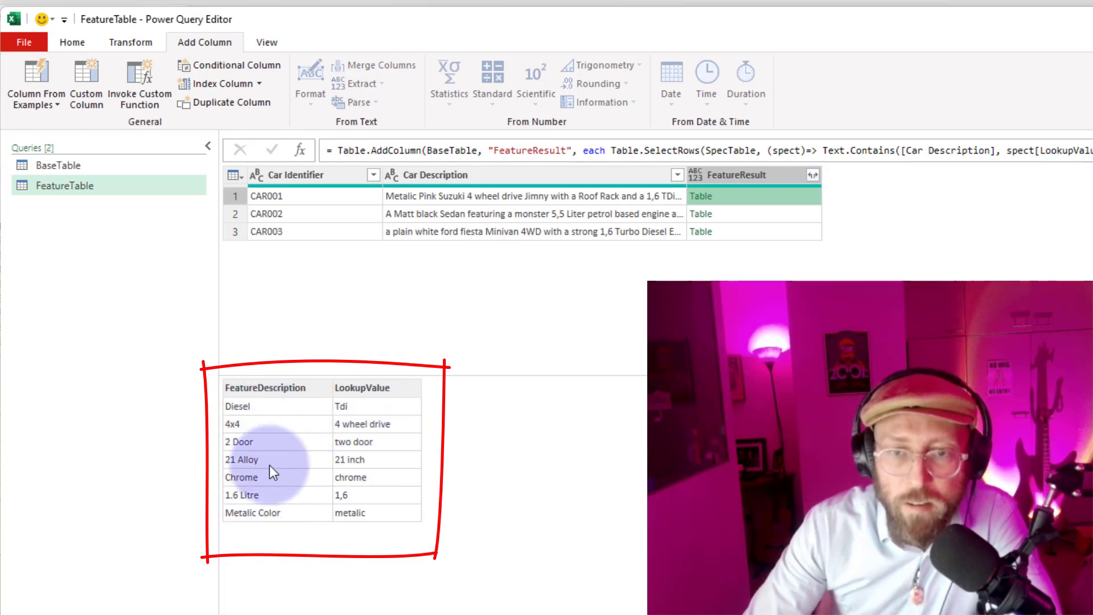
pyautogui.click(748, 216)
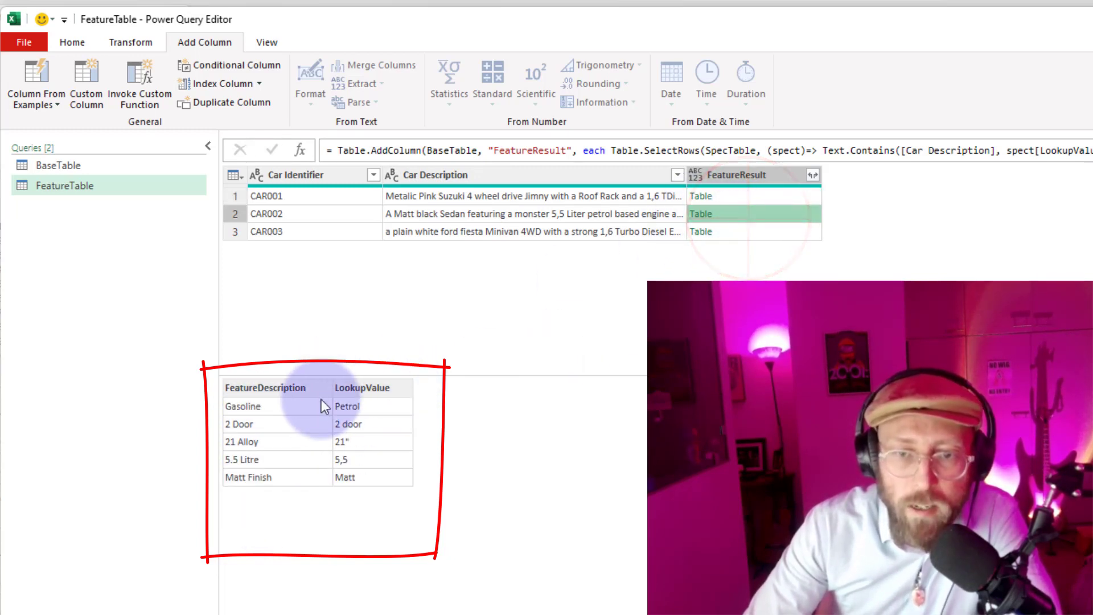
pyautogui.click(743, 233)
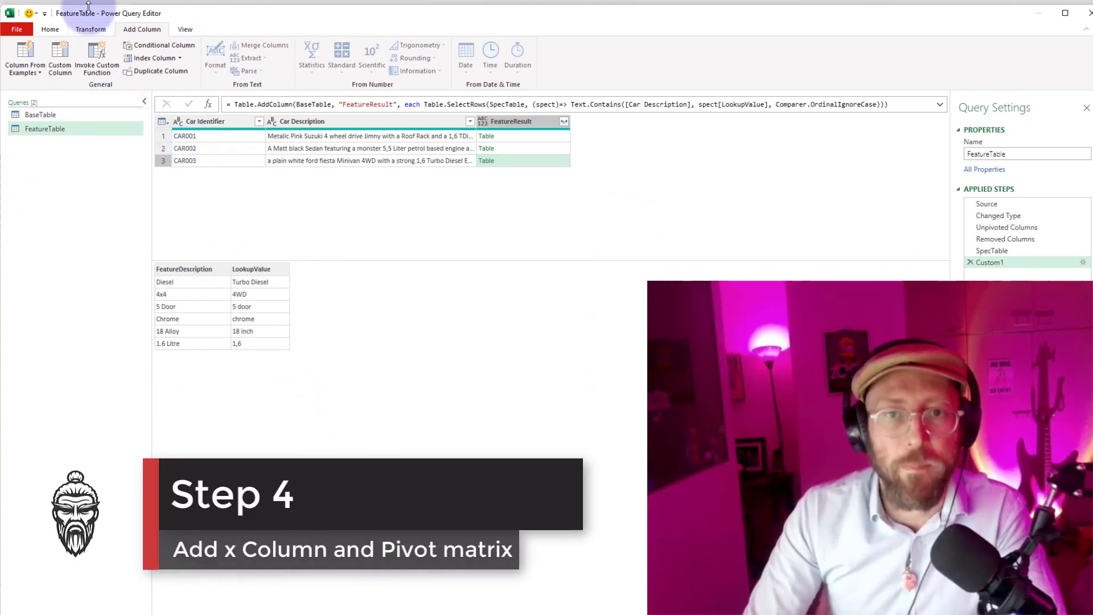
# - Add a custom column named xColumn that returns the text "x" on every row of the FeatureTable query
pyautogui.click(60, 56)
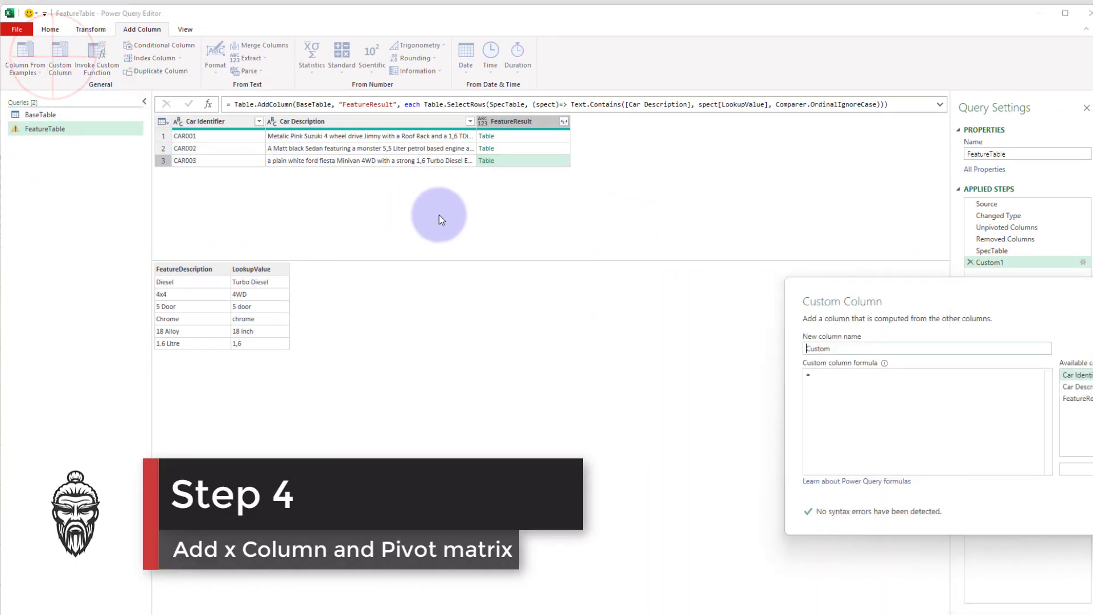
pyautogui.click(854, 349)
pyautogui.moveTo(824, 345); pyautogui.dragTo(722, 335)
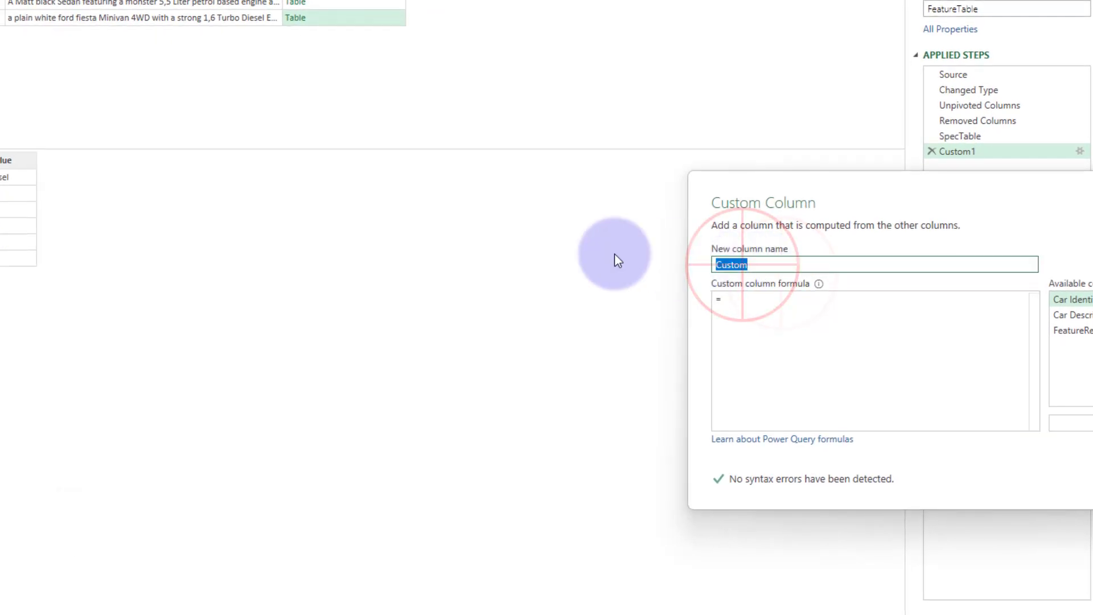
pyautogui.write('xColumn')
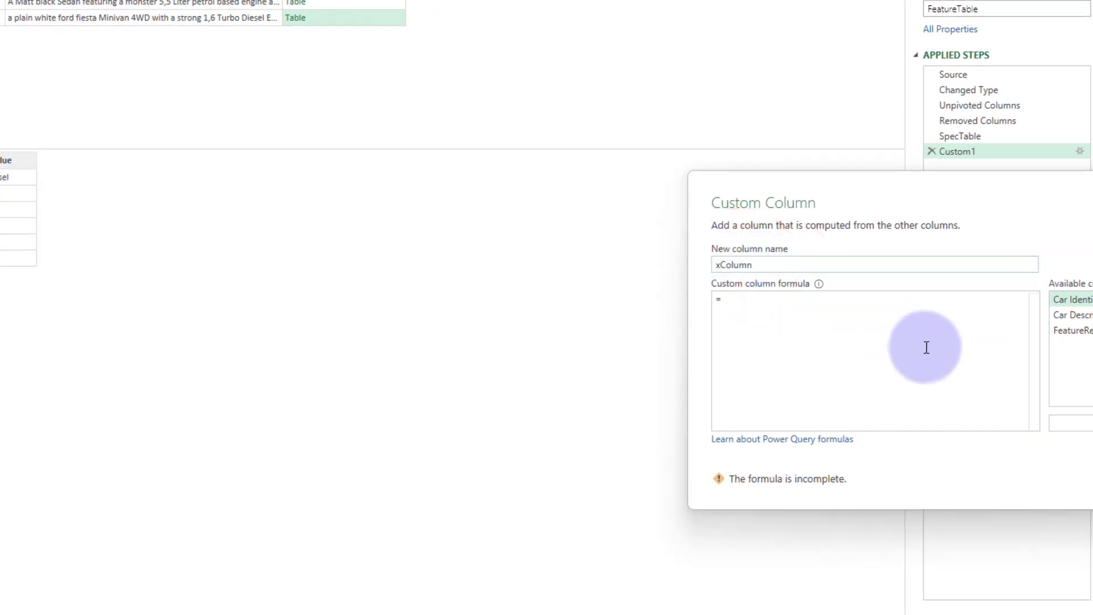
pyautogui.click(871, 308)
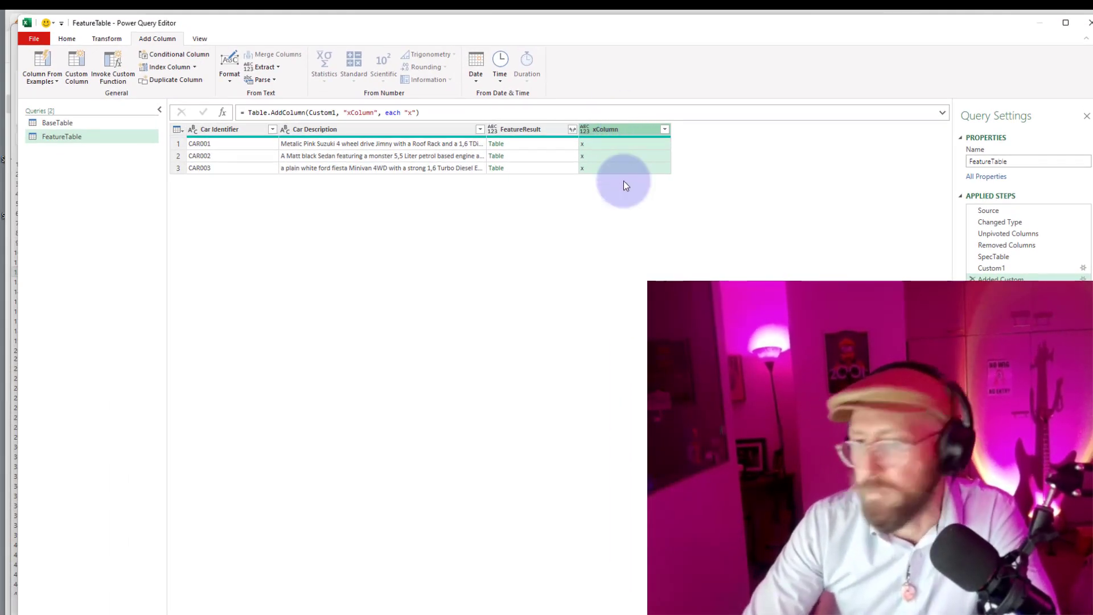
# - Expand the FeatureResult tables to only the FeatureDescription field, without the original column name as prefix
pyautogui.click(572, 129)
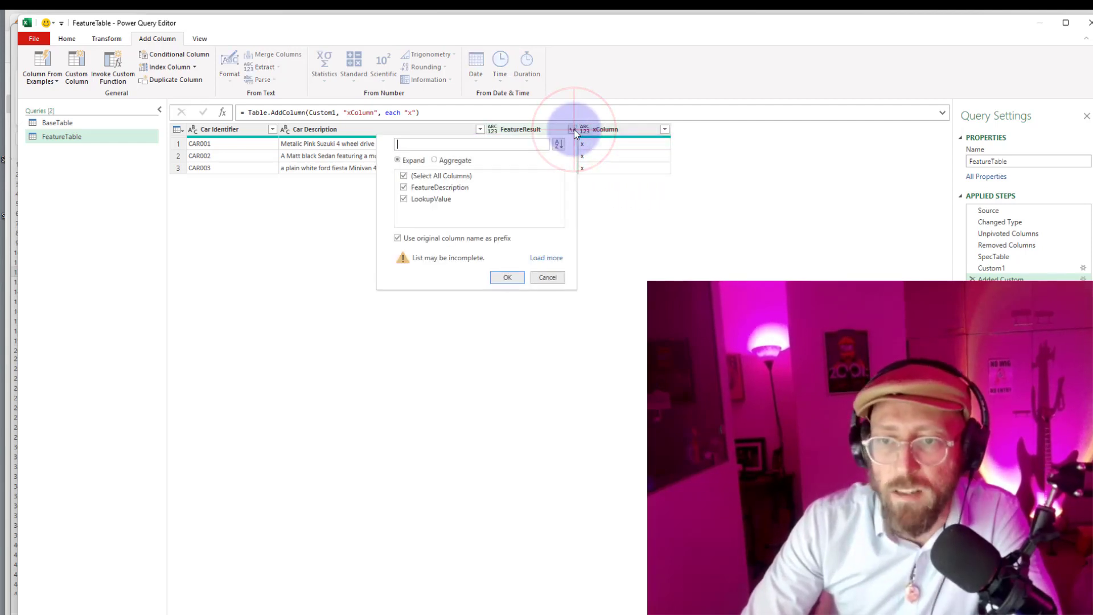
pyautogui.click(406, 238)
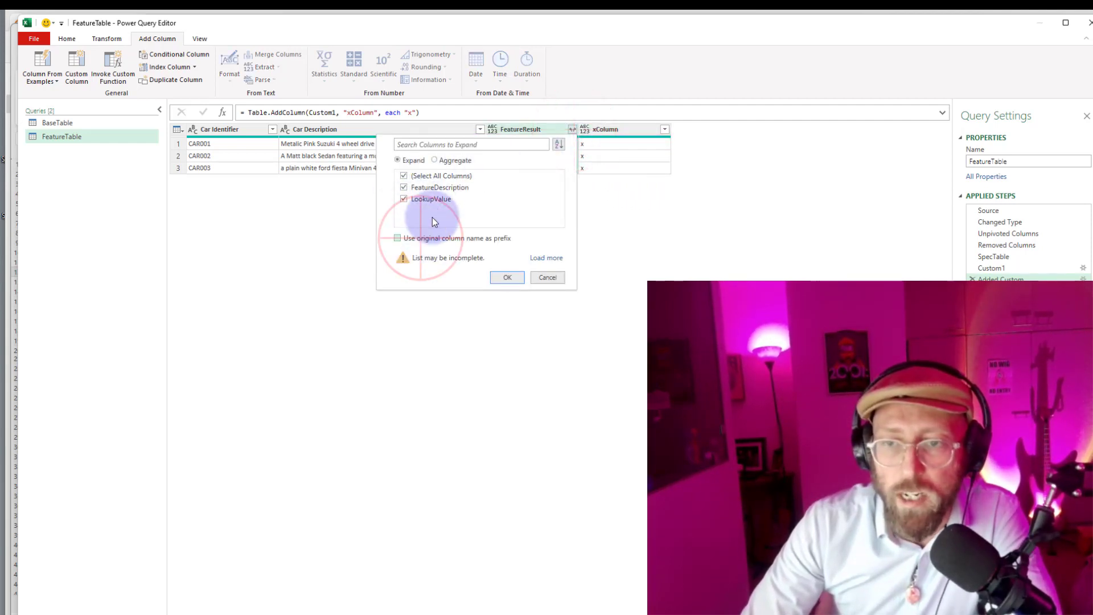
pyautogui.click(439, 199)
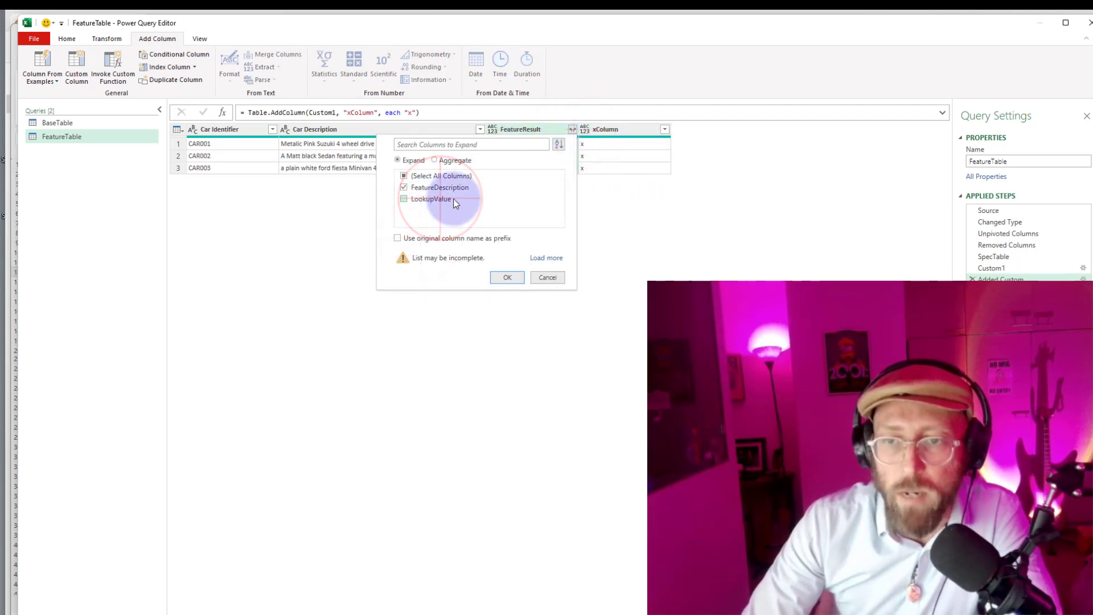
pyautogui.click(505, 277)
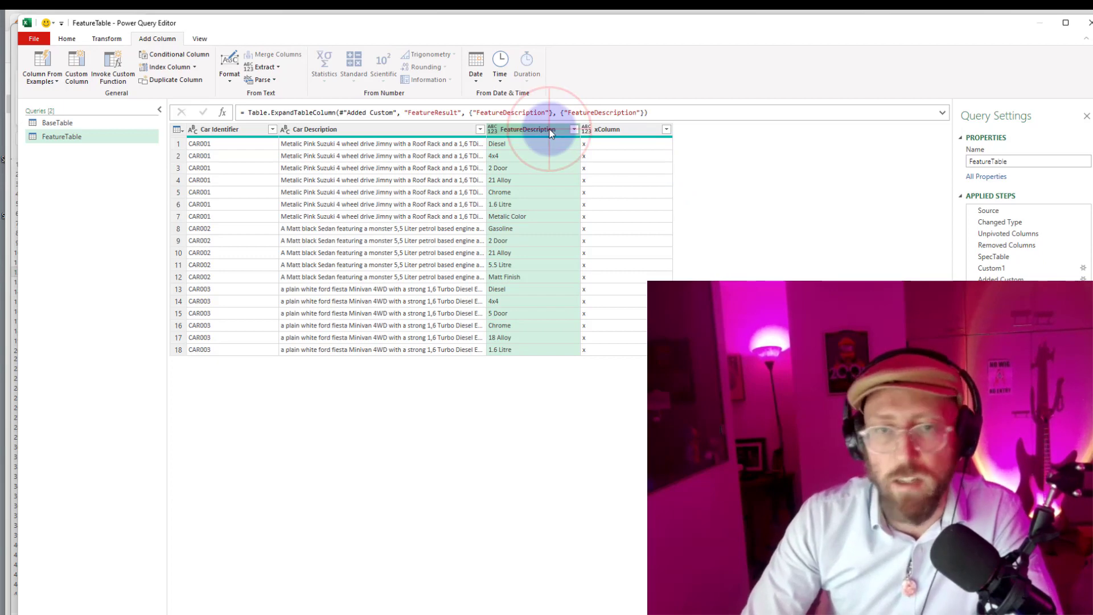
# - Pivot the FeatureDescription column with xColumn as the values column and Don't Aggregate as the aggregate value function
pyautogui.click(108, 39)
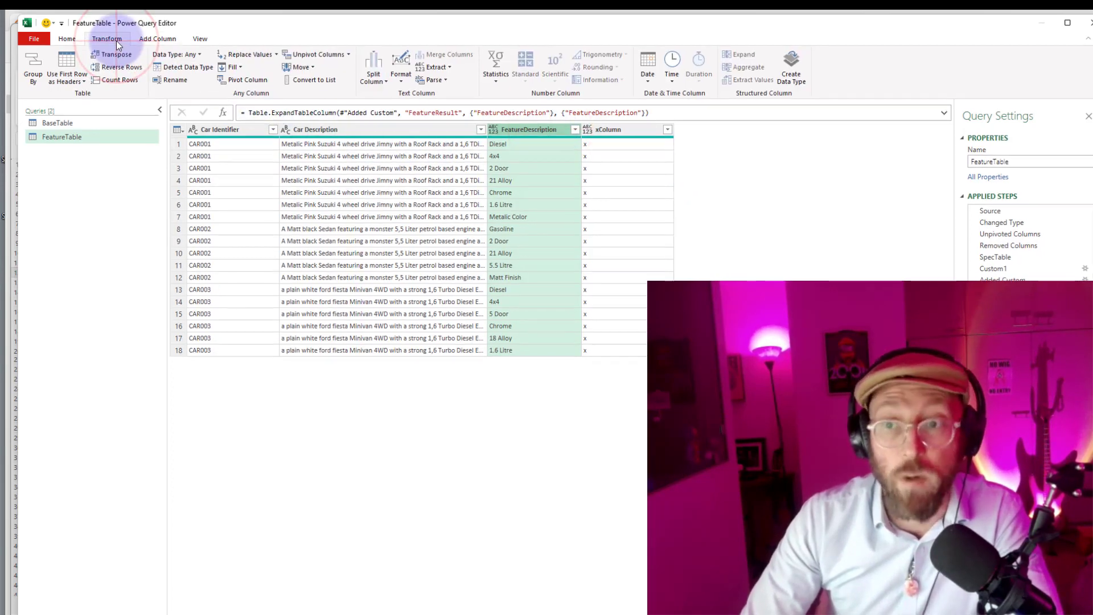
pyautogui.click(292, 94)
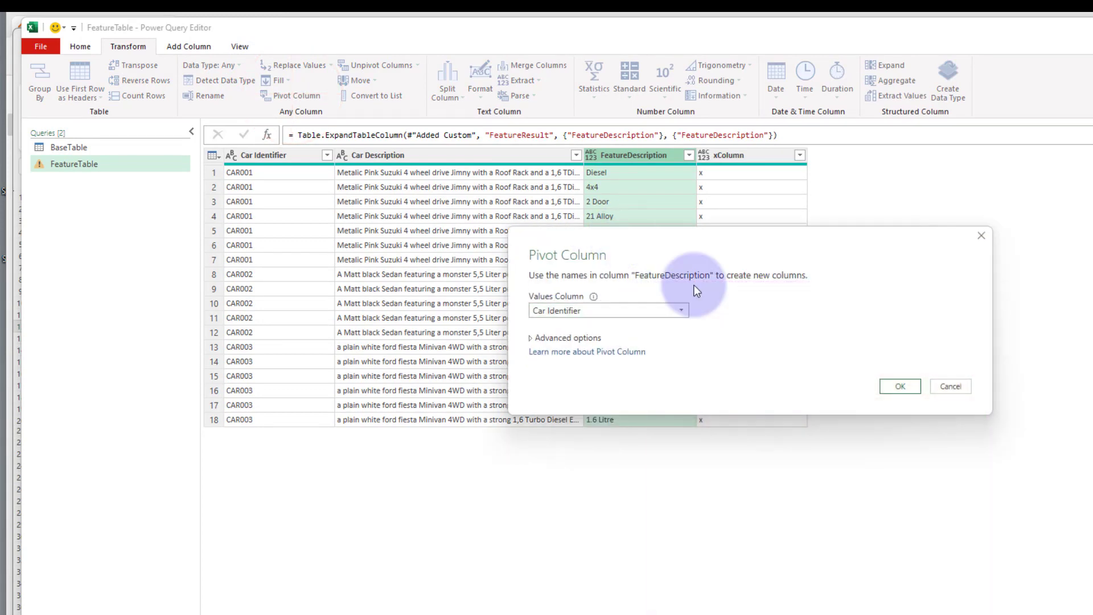
pyautogui.click(624, 313)
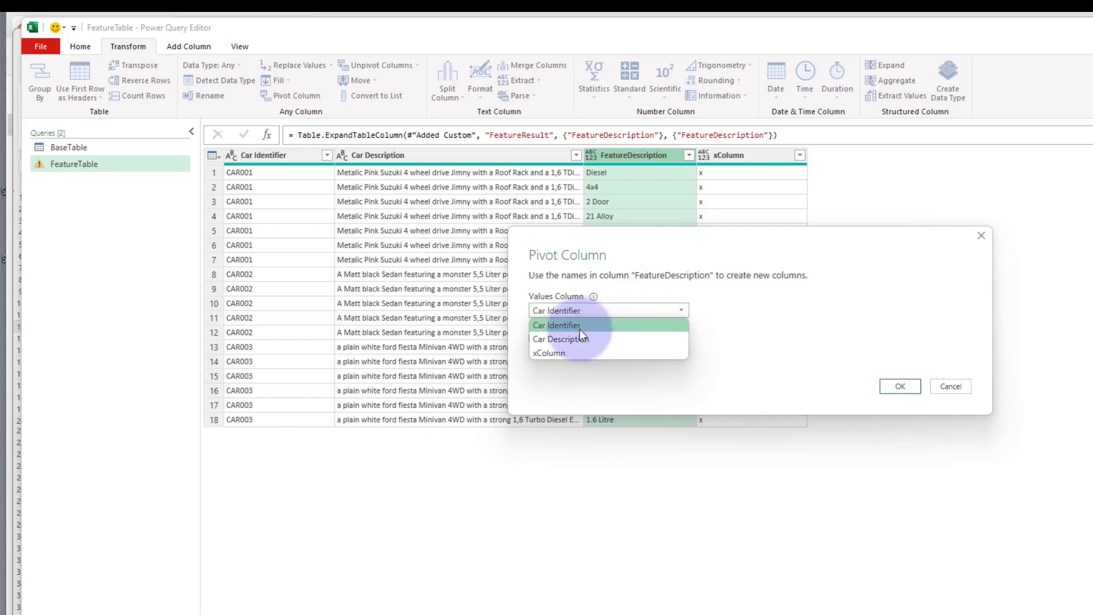
pyautogui.click(555, 351)
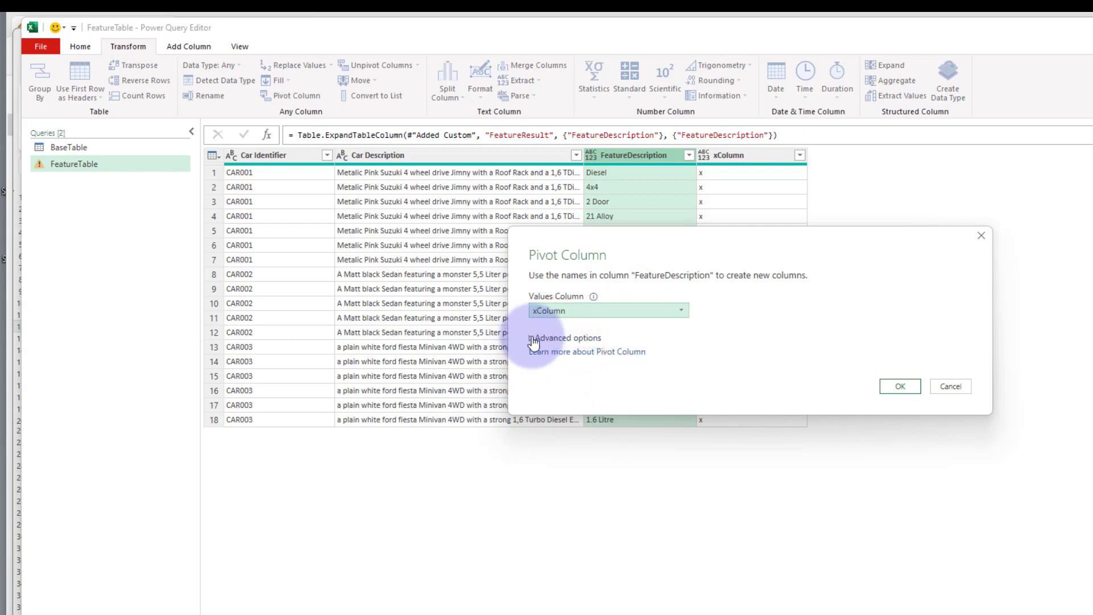
pyautogui.click(532, 340)
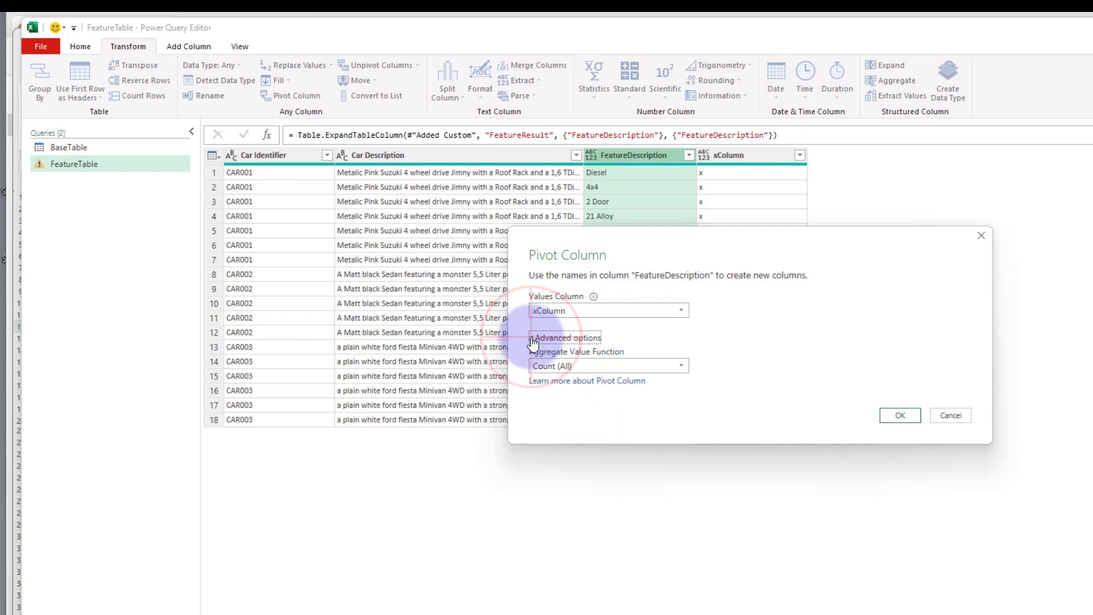
pyautogui.click(579, 367)
pyautogui.click(574, 449)
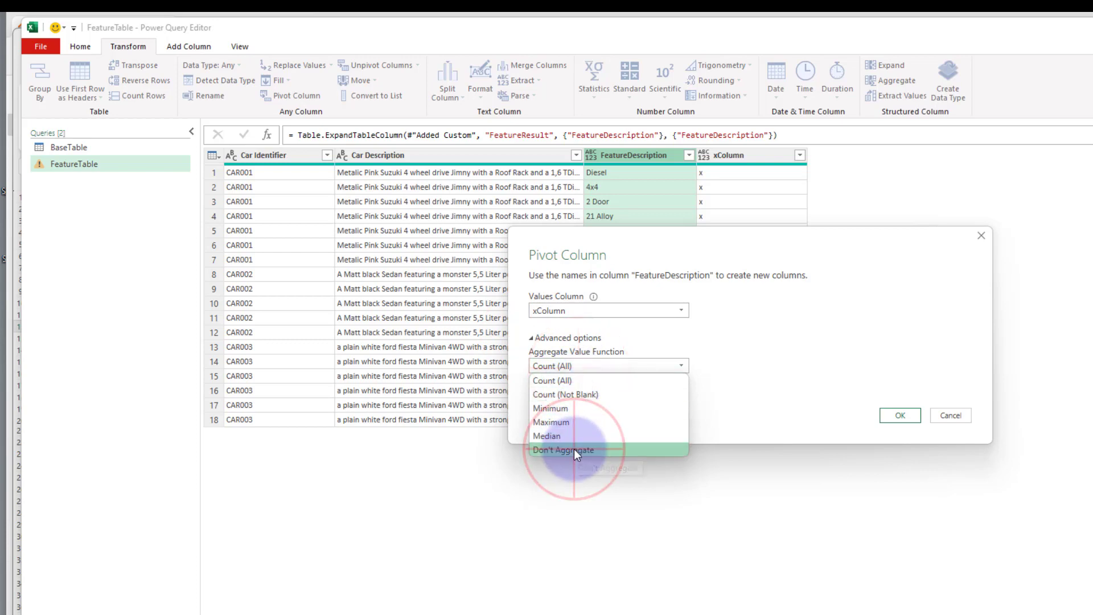
pyautogui.click(901, 416)
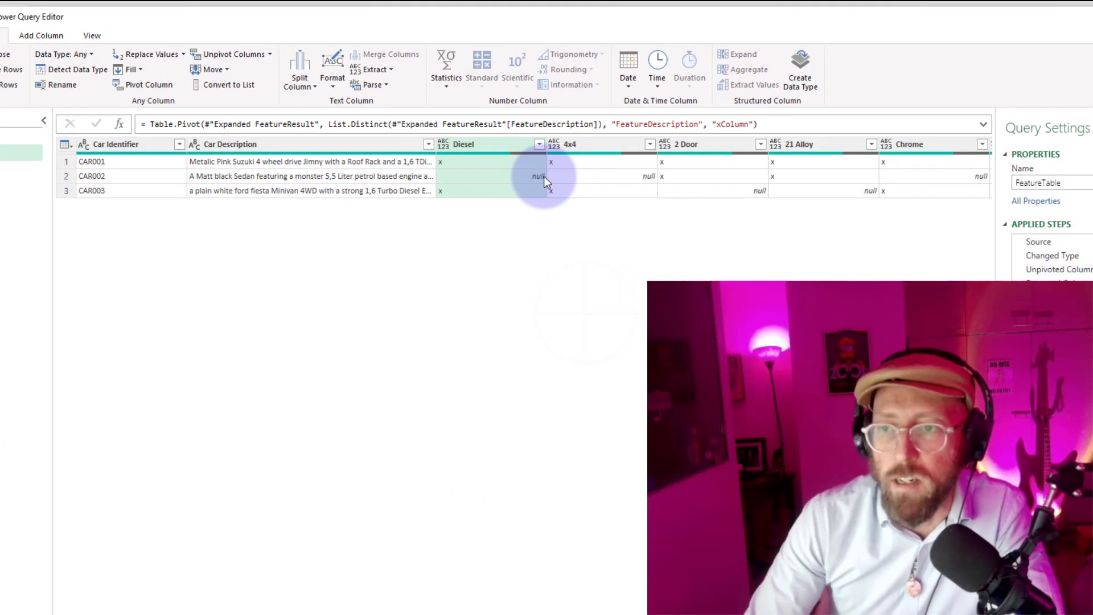
# - Close the query editor and load the pivoted FeatureTable query into the workbook
pyautogui.moveTo(342, 614); pyautogui.dragTo(319, 614)
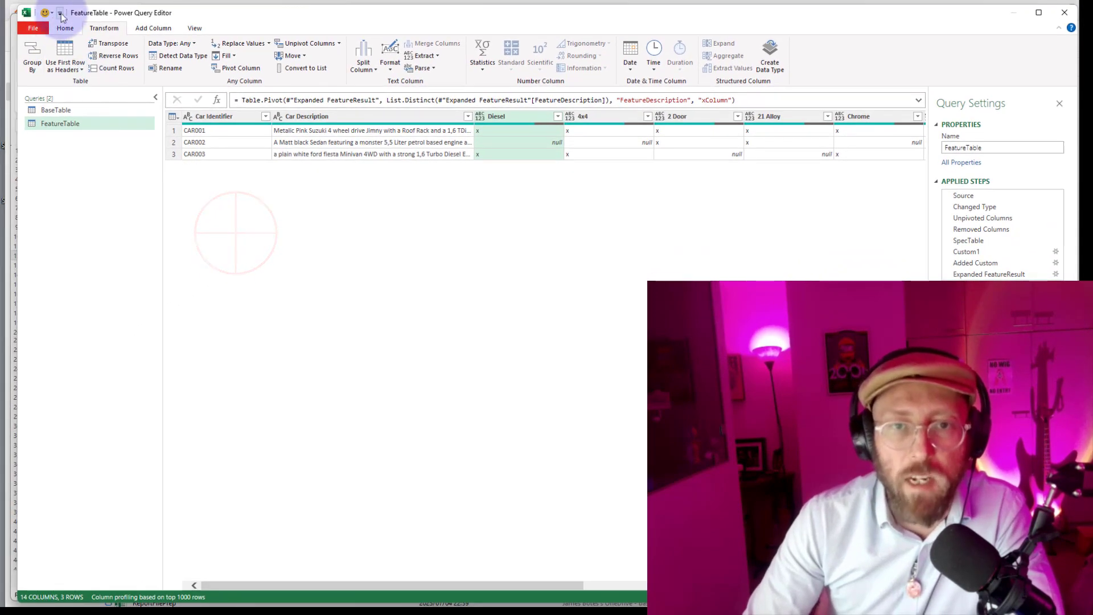
pyautogui.click(12, 30)
pyautogui.click(39, 72)
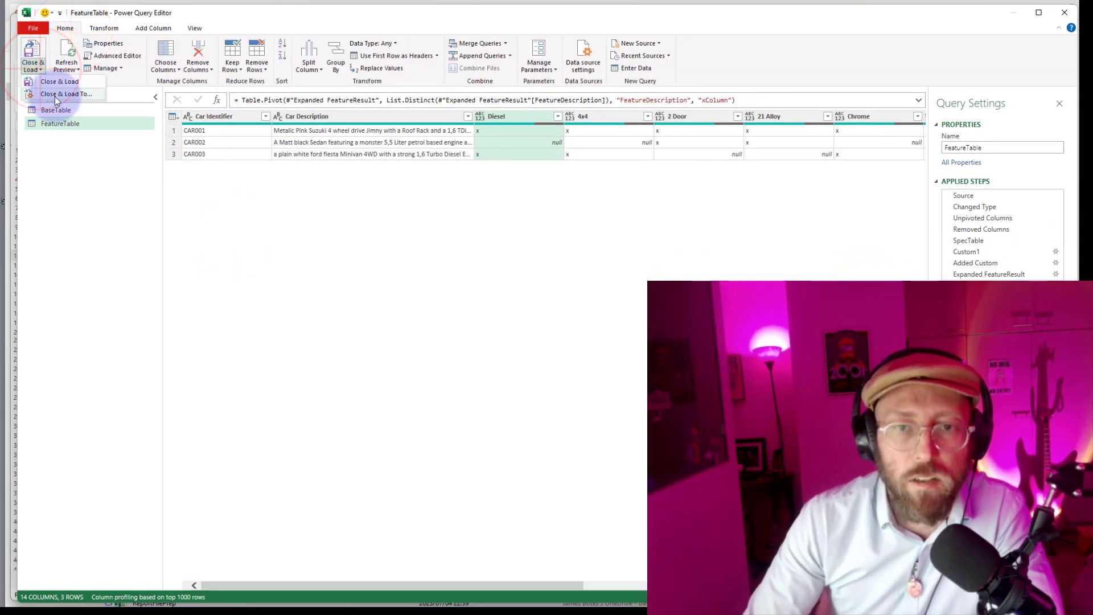
pyautogui.click(52, 84)
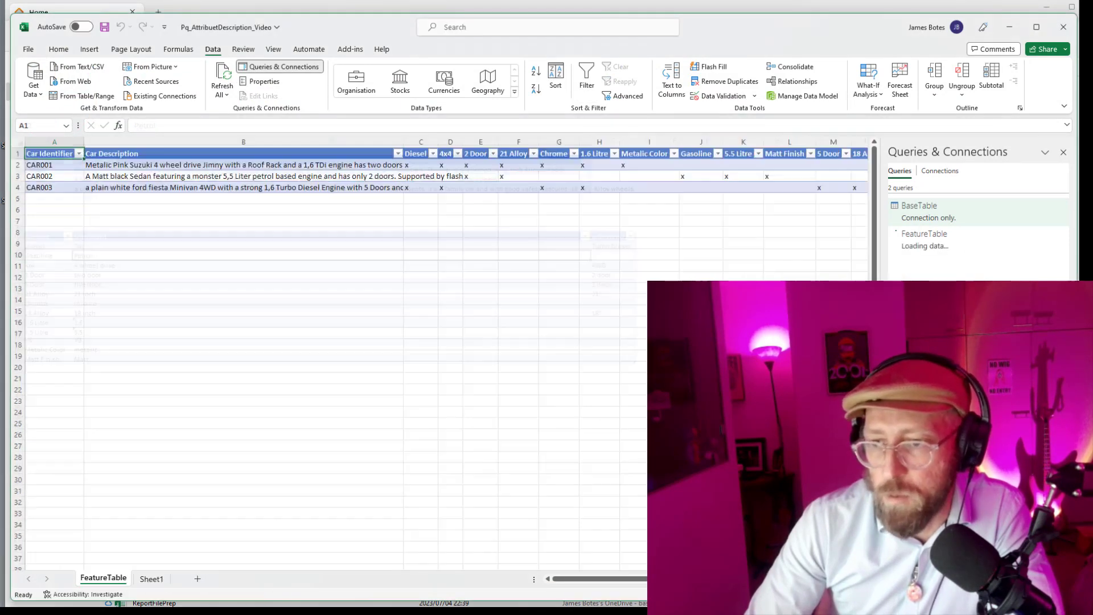
pyautogui.click(419, 255)
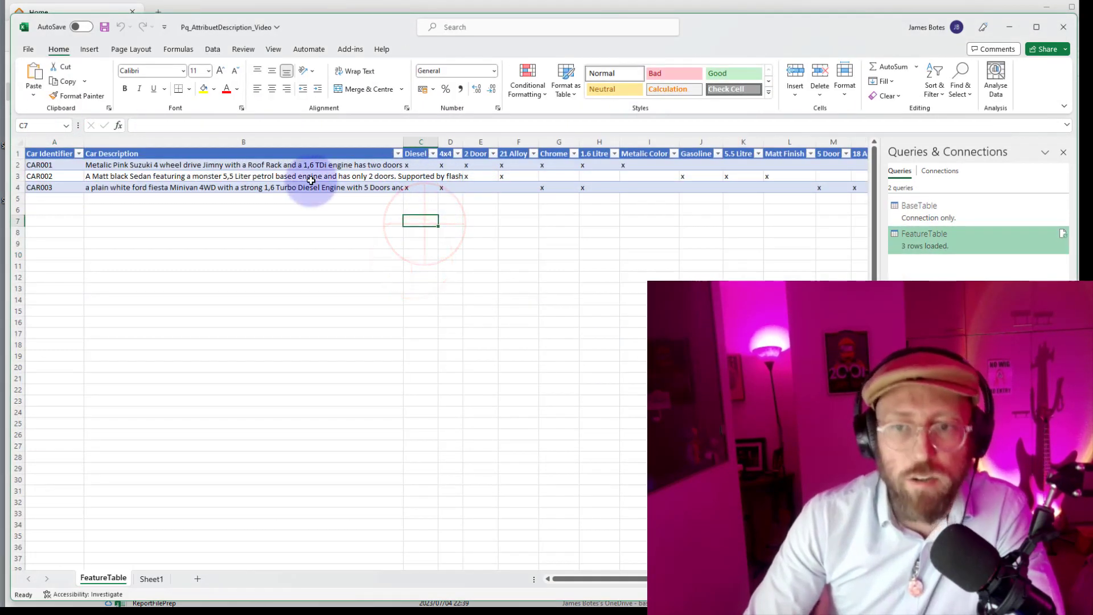
pyautogui.moveTo(345, 166); pyautogui.dragTo(563, 189)
pyautogui.click(525, 303)
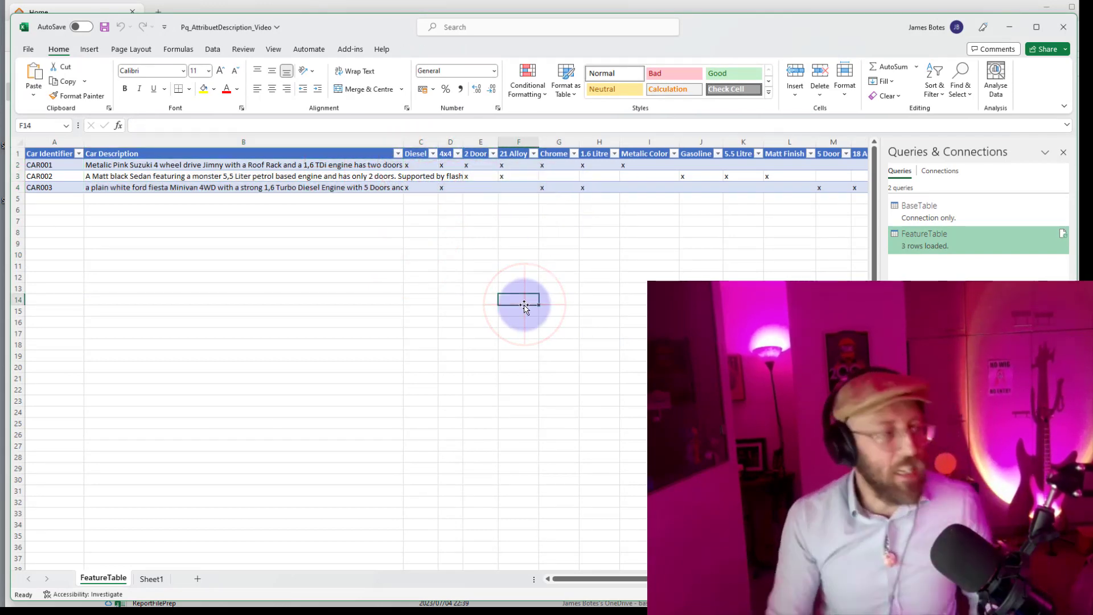